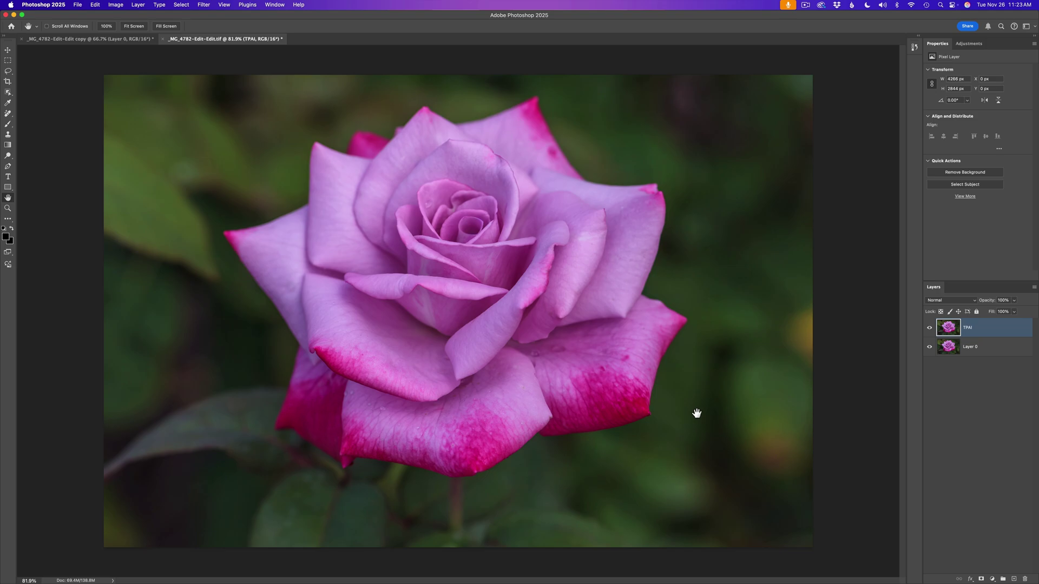
scroll(697, 414, up, 5)
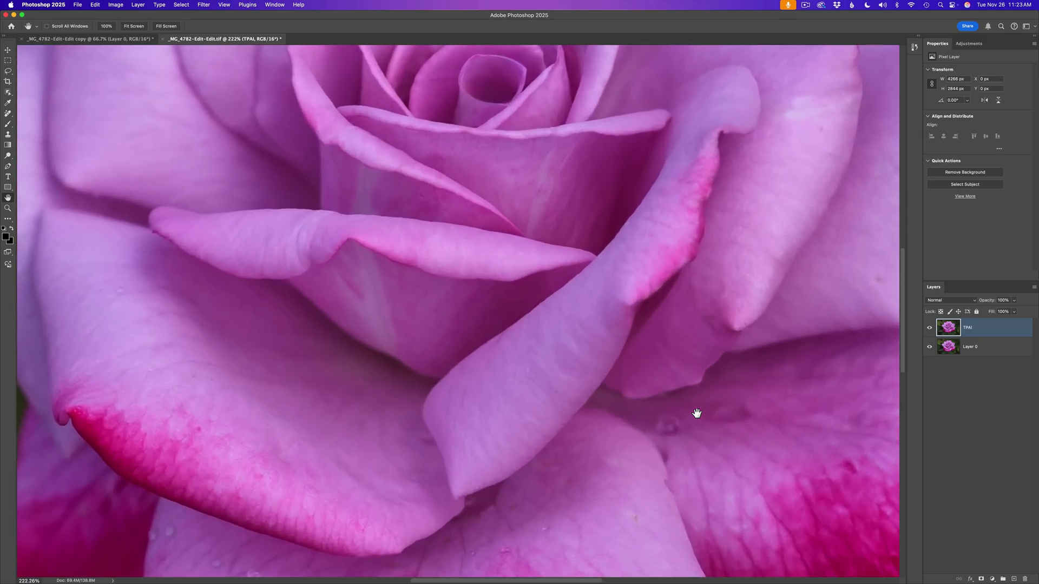
scroll(697, 413, up, 5)
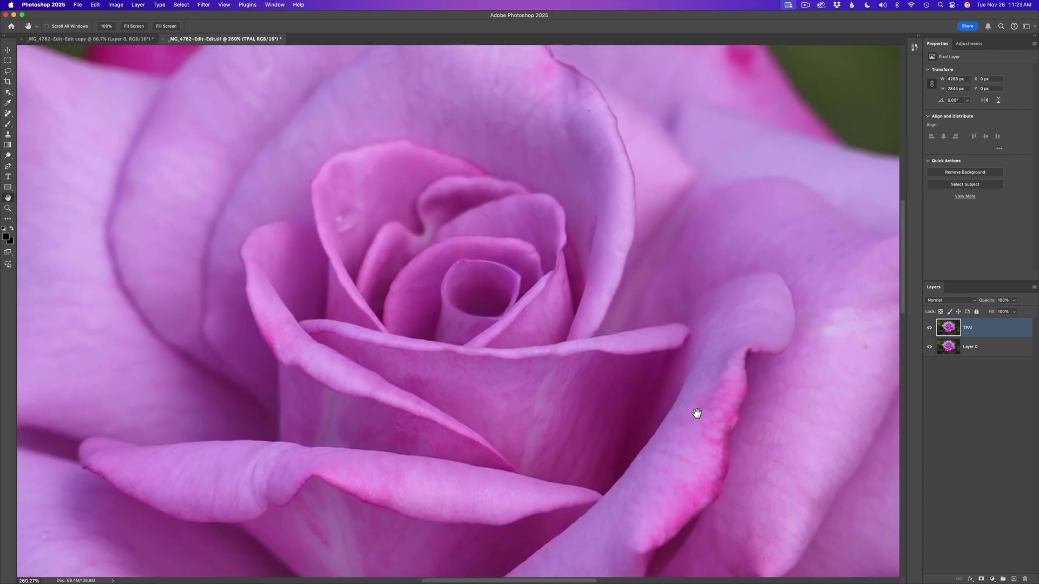
scroll(697, 413, up, 1)
scroll(697, 413, down, 5)
scroll(696, 413, up, 6)
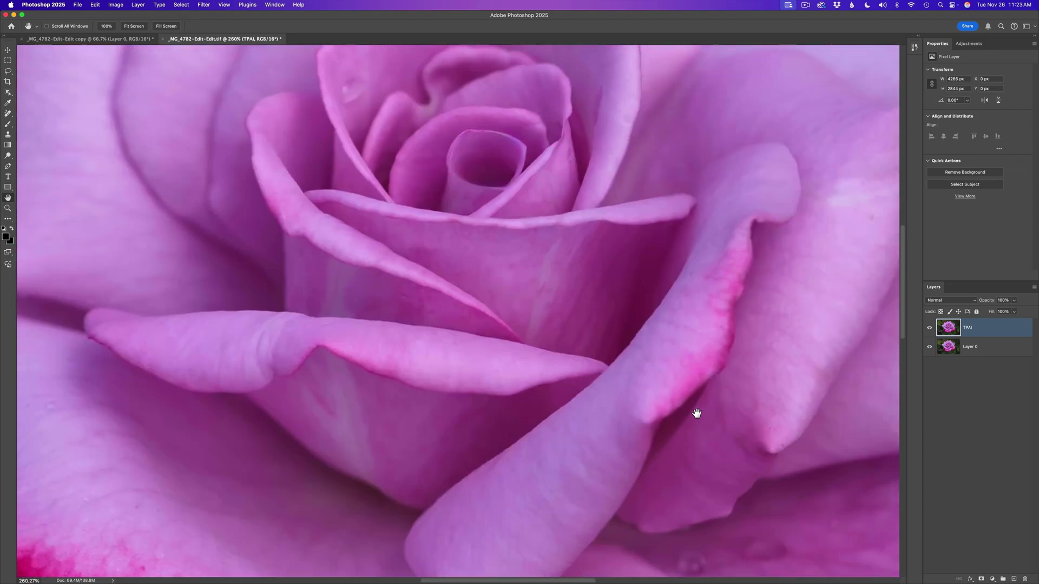
scroll(696, 413, down, 7)
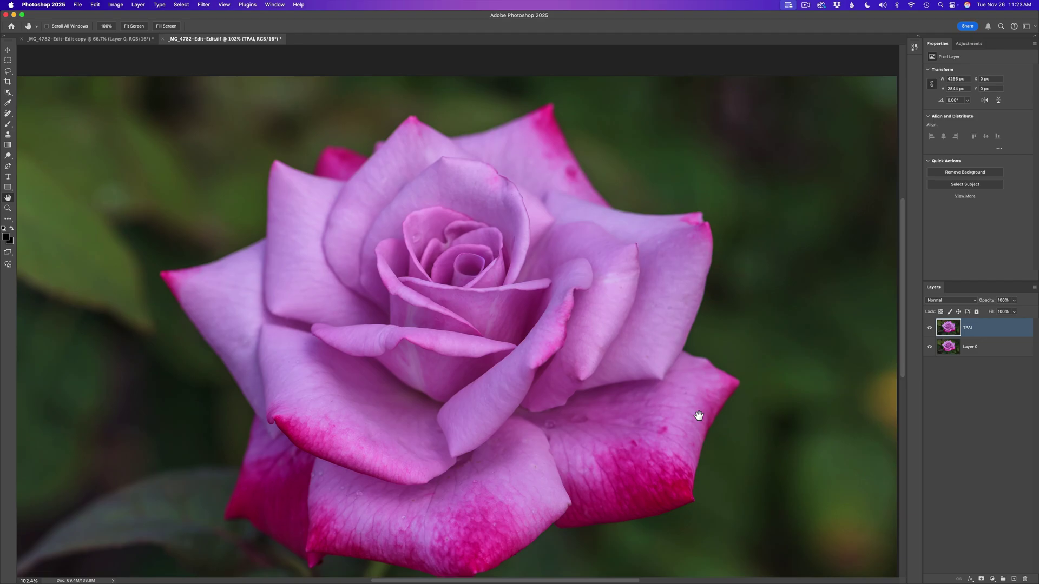
scroll(698, 416, up, 2)
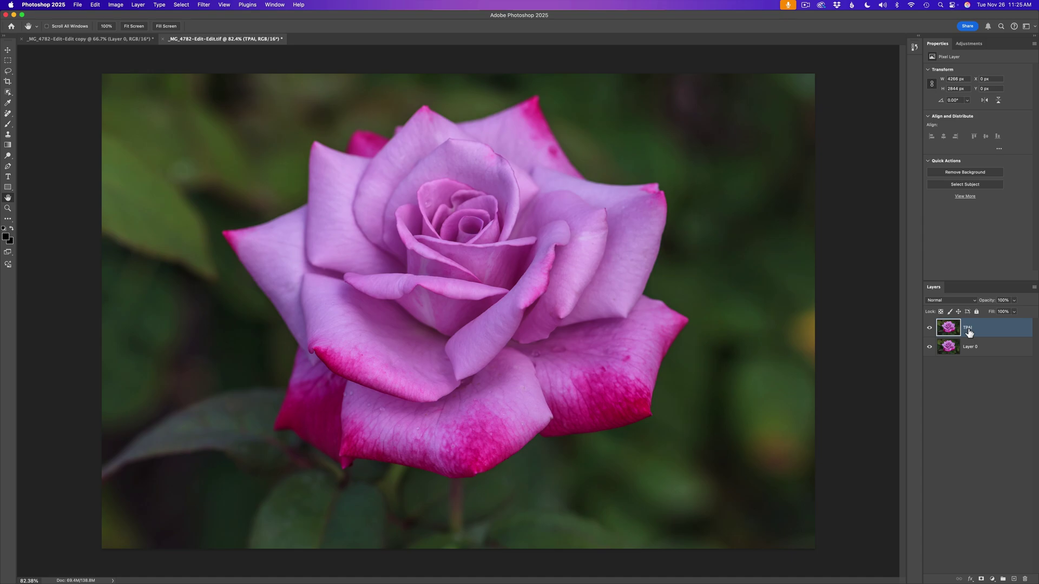
Send the Photoshop TPAI layer to Topaz Photo AI through the Filter menu's Topaz Labs entry
click(204, 6)
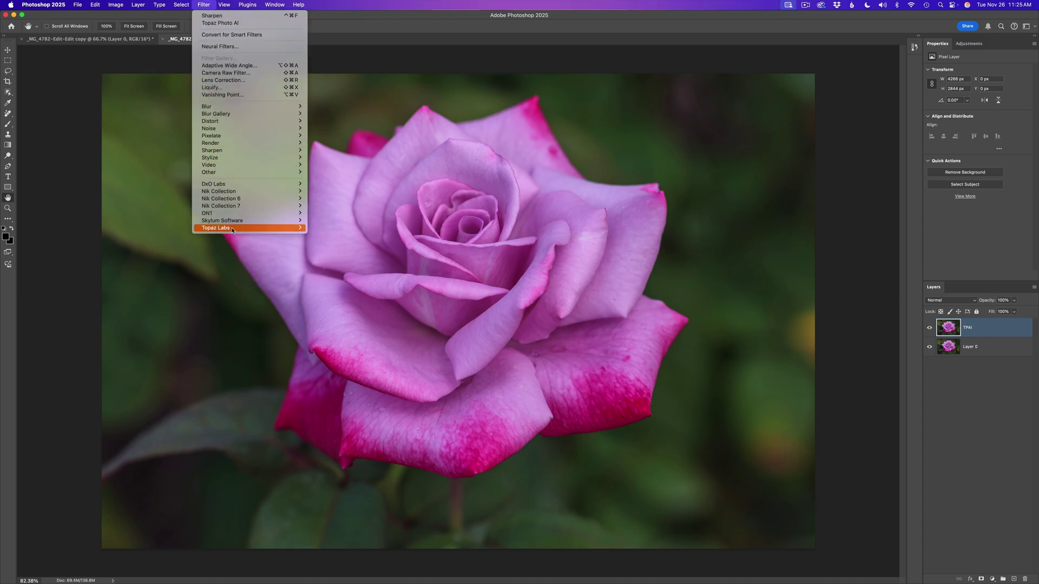
mouse_move(246, 230)
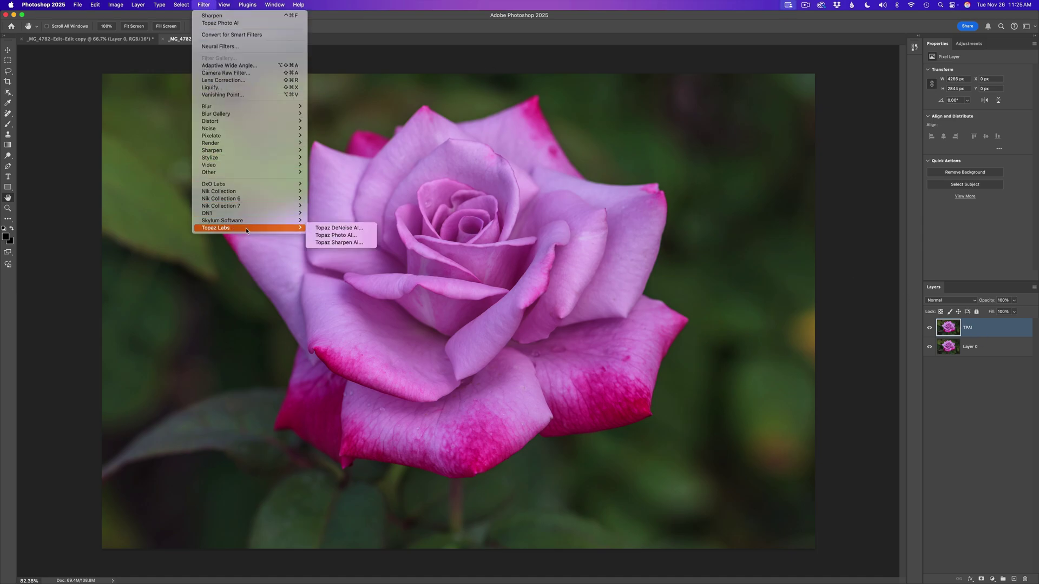
click(339, 243)
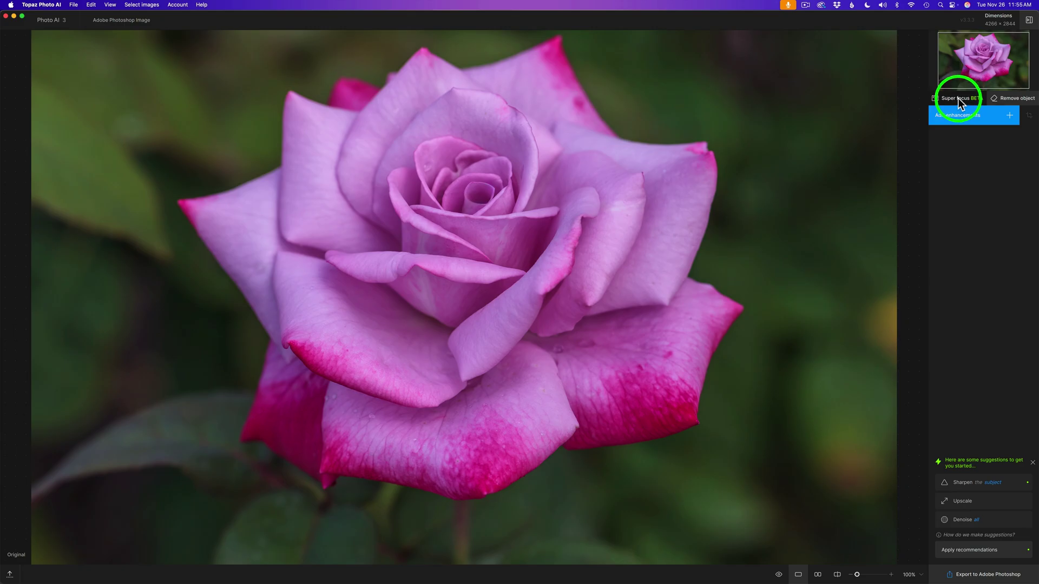
Open Super focus and restrict its selection to the rose with Subject auto selection
click(958, 99)
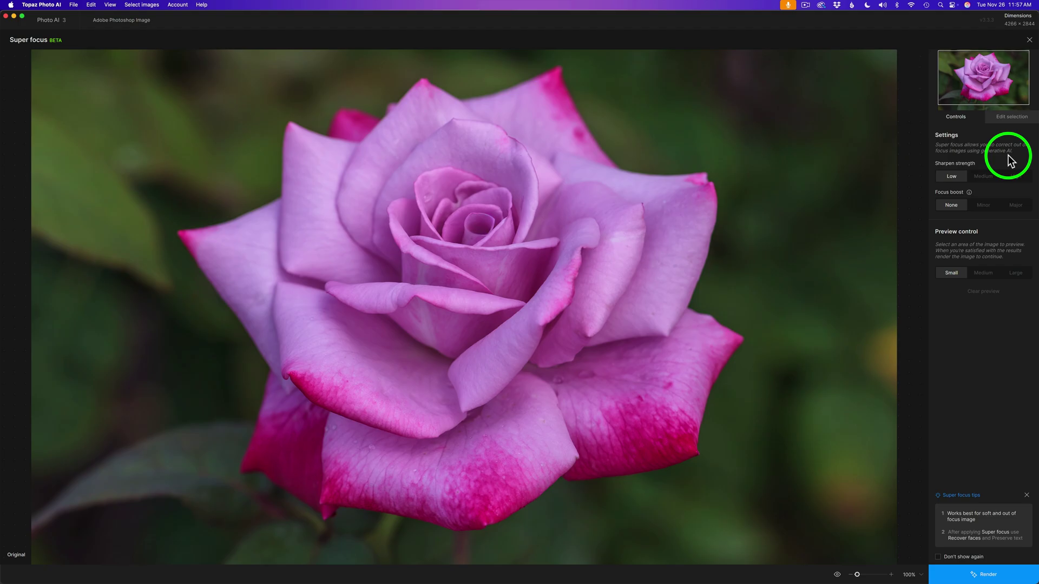
click(1016, 126)
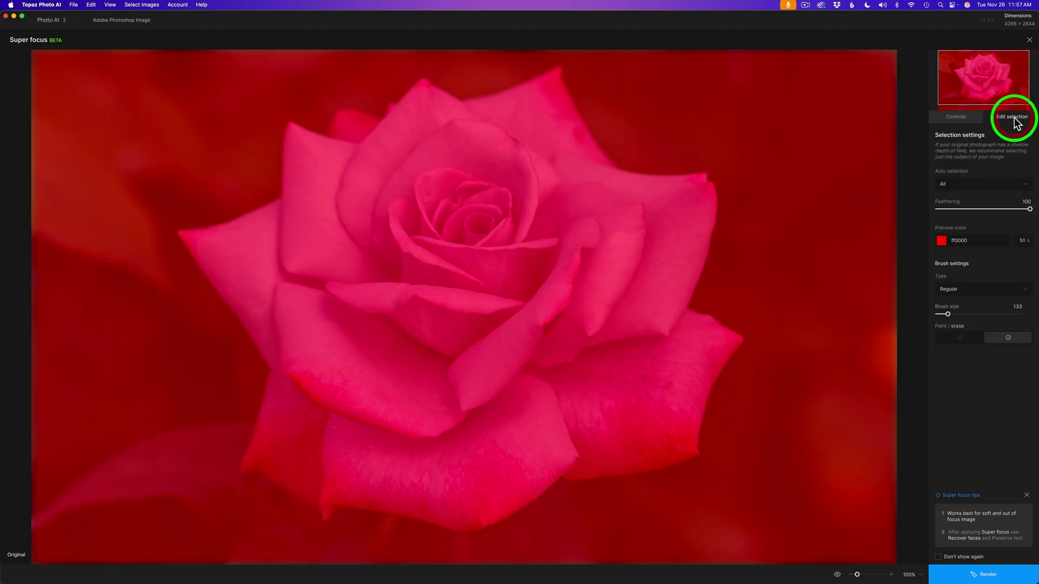
click(975, 186)
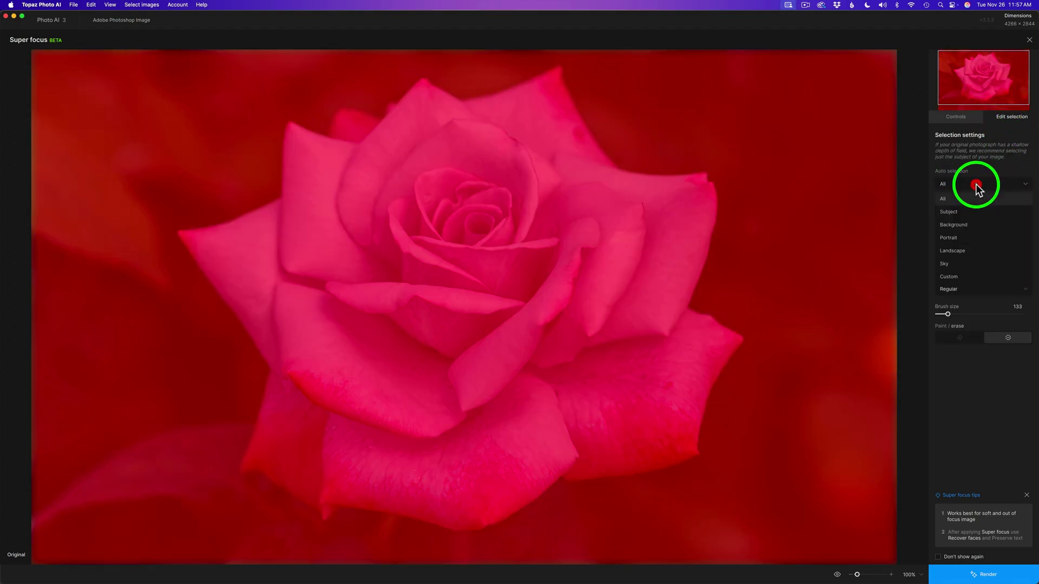
click(958, 213)
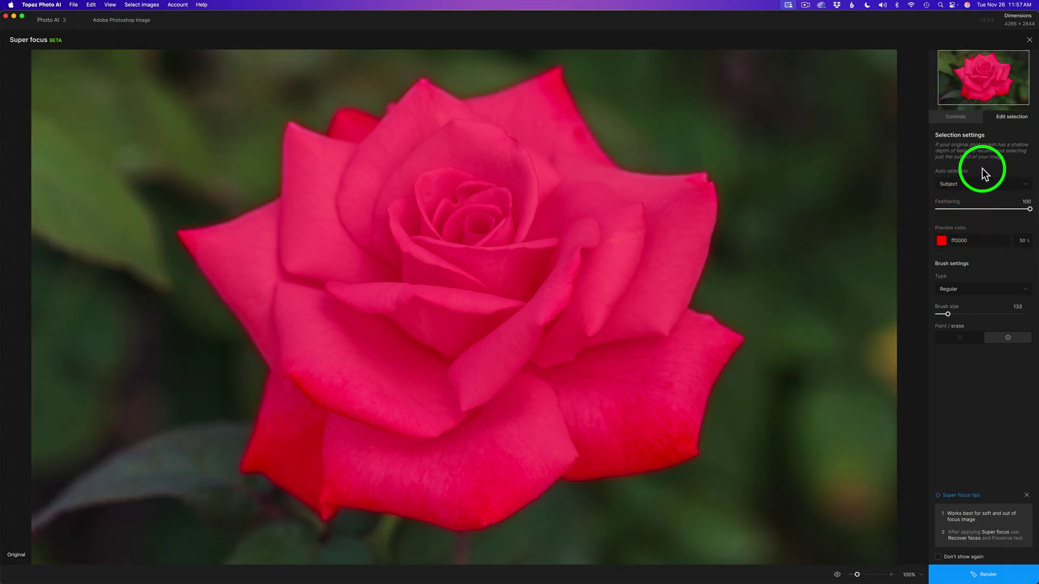
click(964, 117)
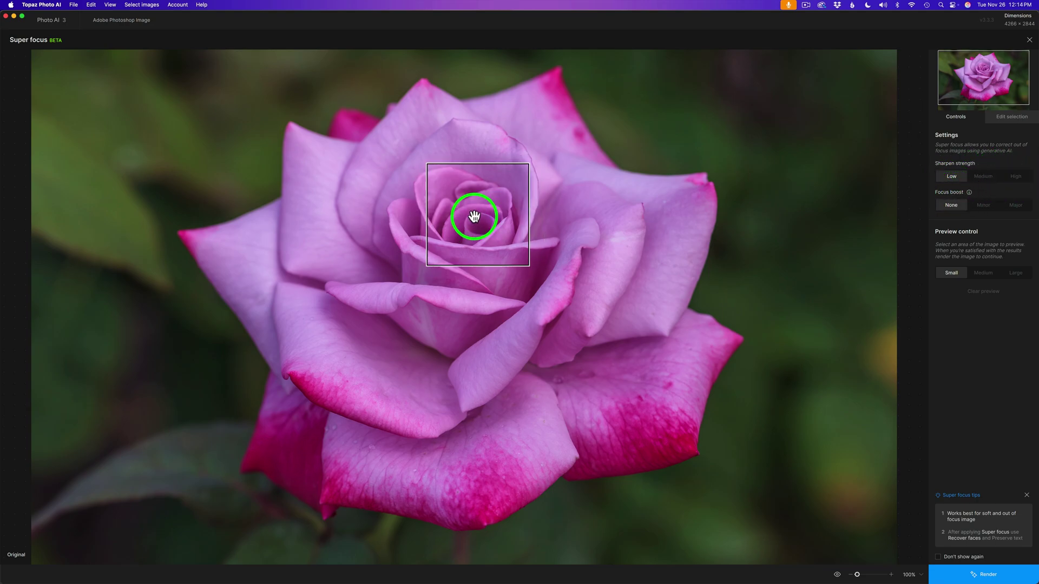
drag(476, 220, 480, 228)
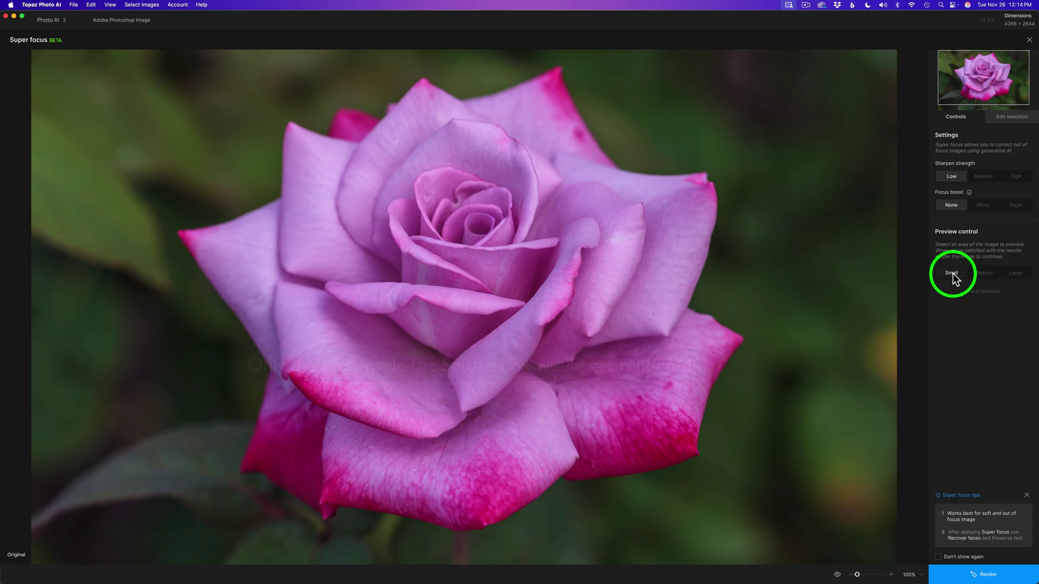
click(986, 272)
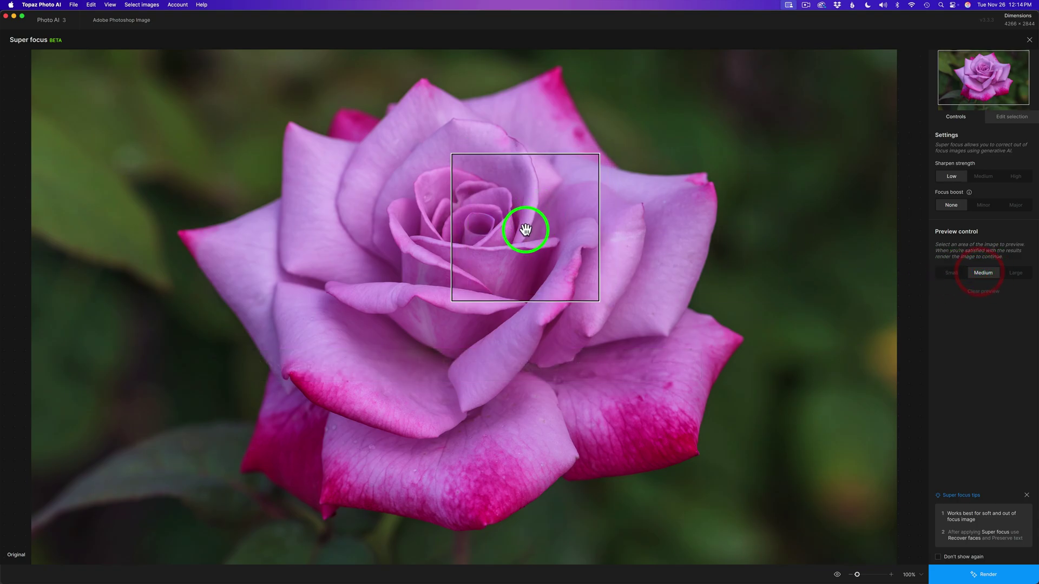
click(1011, 273)
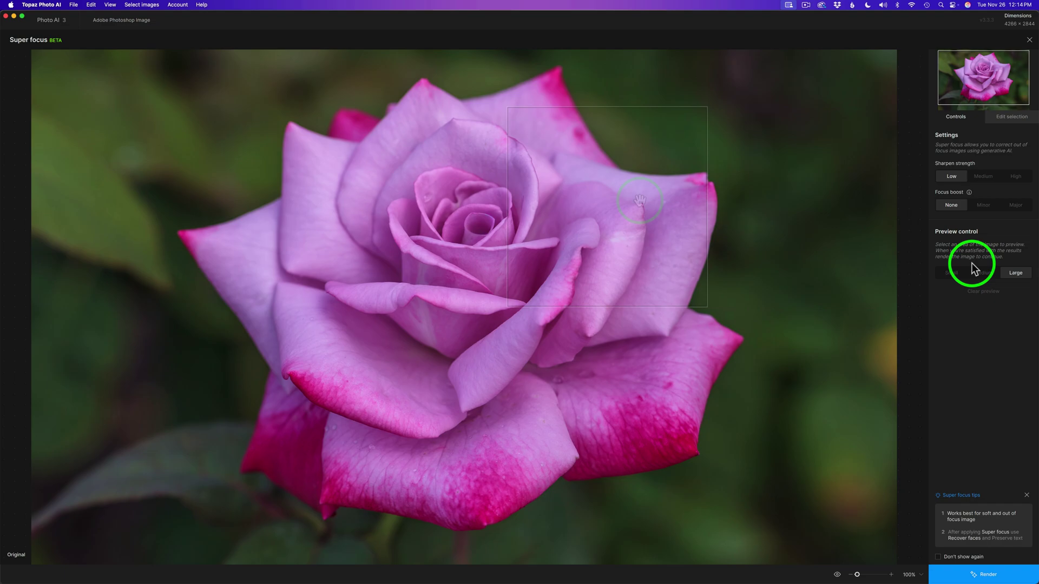
click(952, 273)
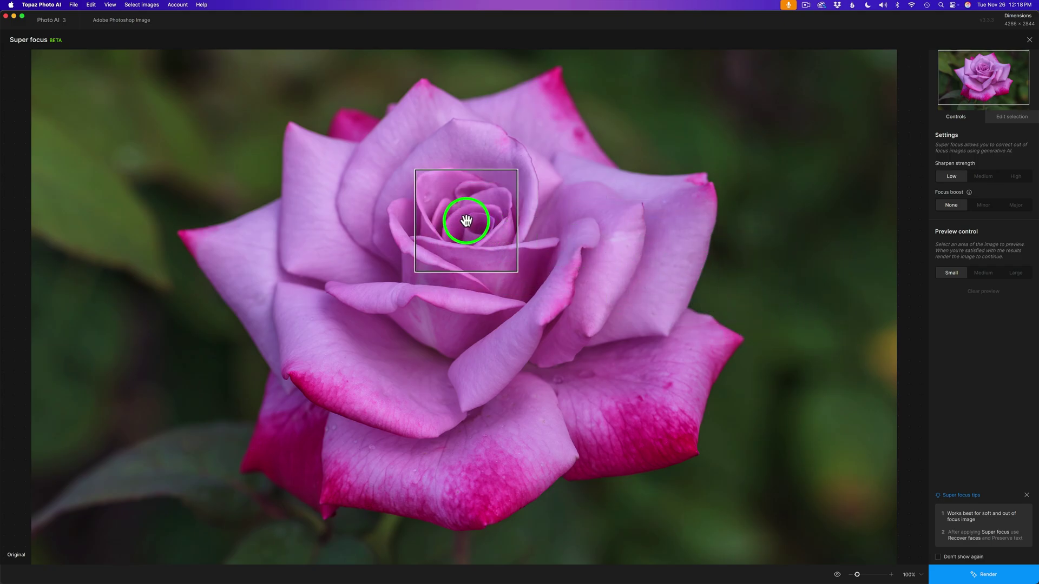
Render a Medium-size Super focus preview over the rose centre and compare it with the original
click(984, 273)
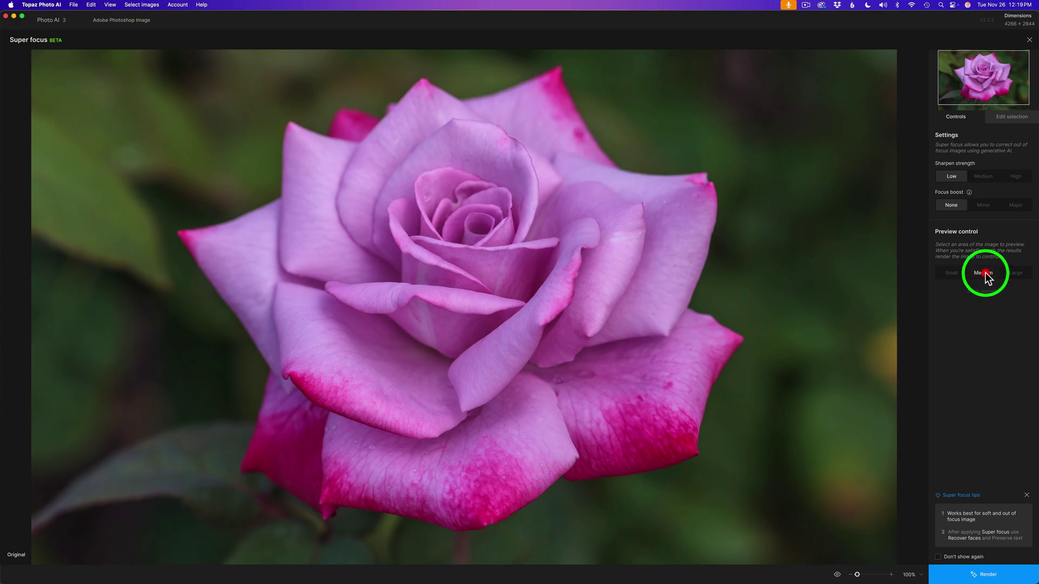
click(470, 232)
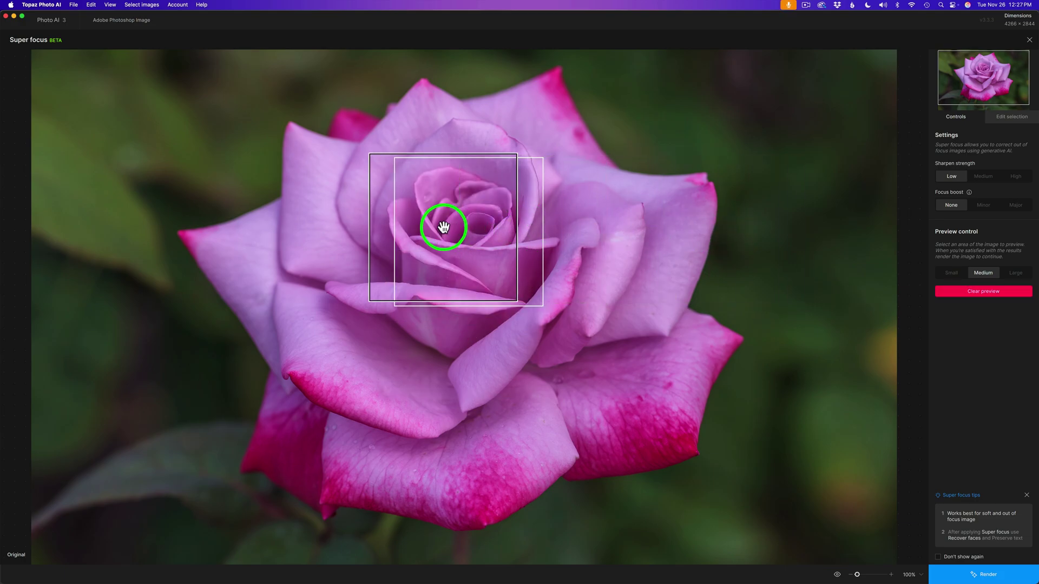
click(748, 230)
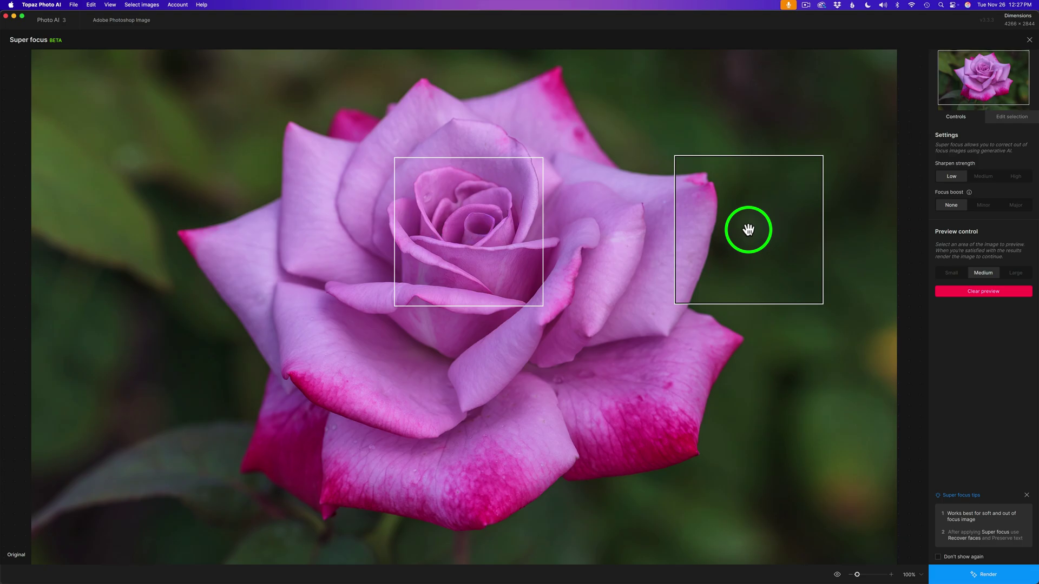
Preview the rose centre at Medium sharpen strength with a Large preview area, then compare with the original
click(984, 177)
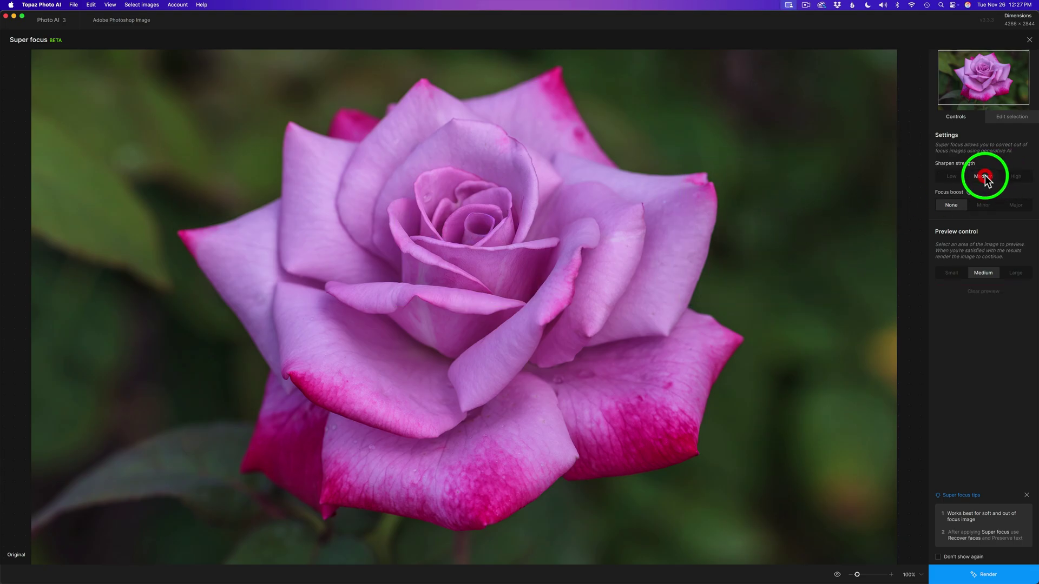
click(1017, 274)
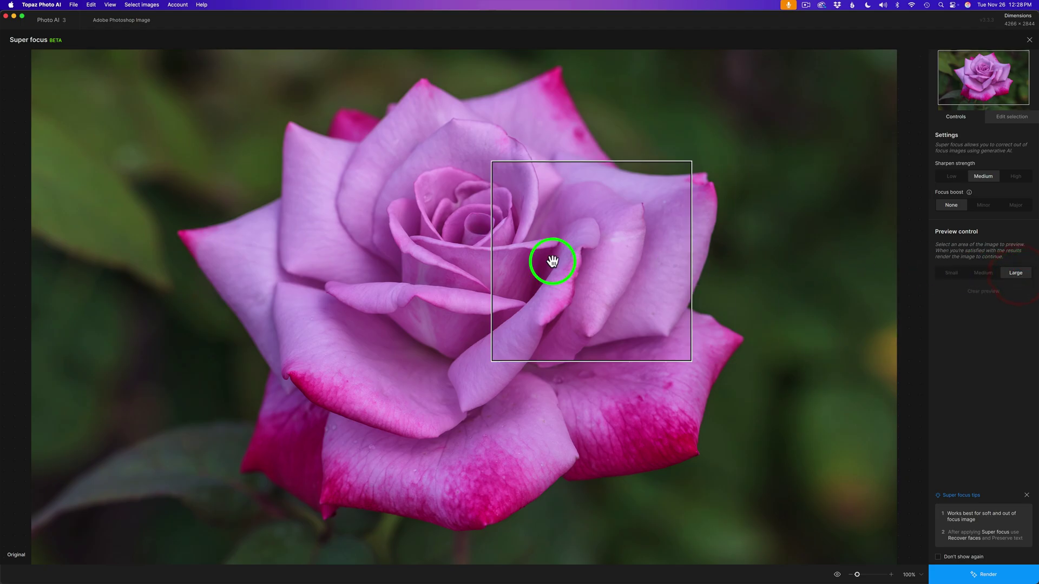
click(479, 252)
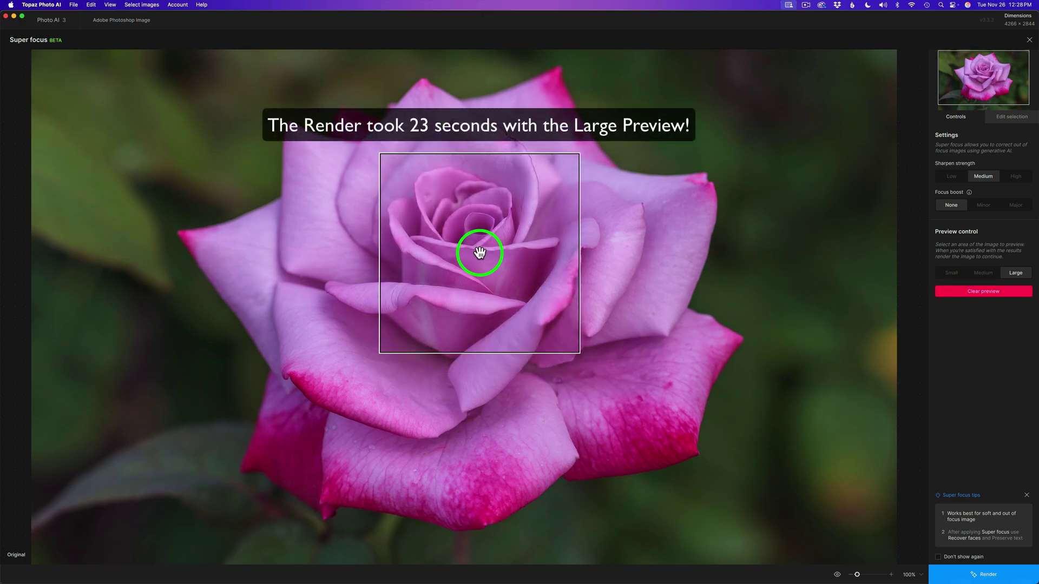
click(479, 253)
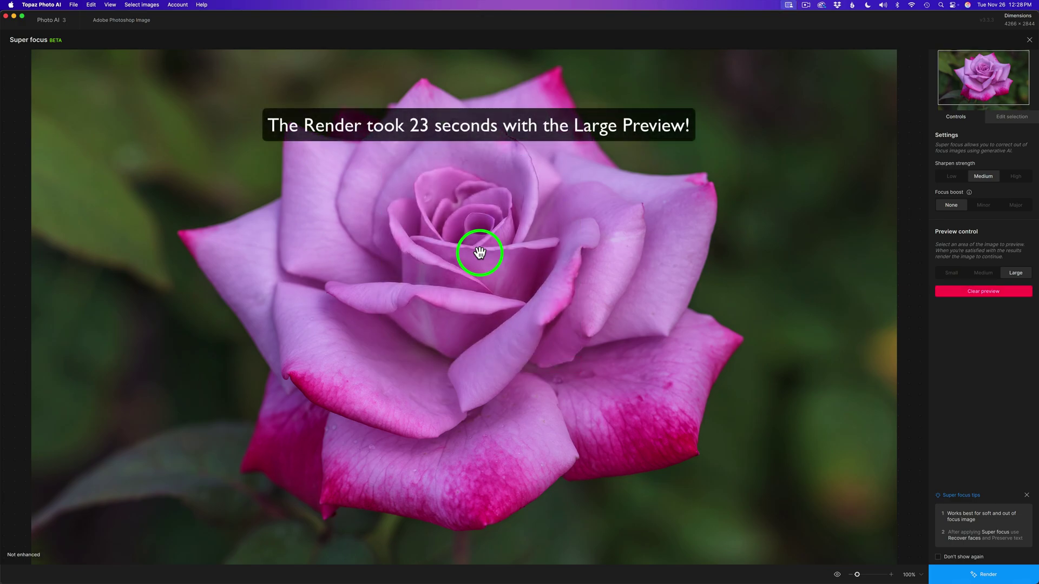
click(799, 278)
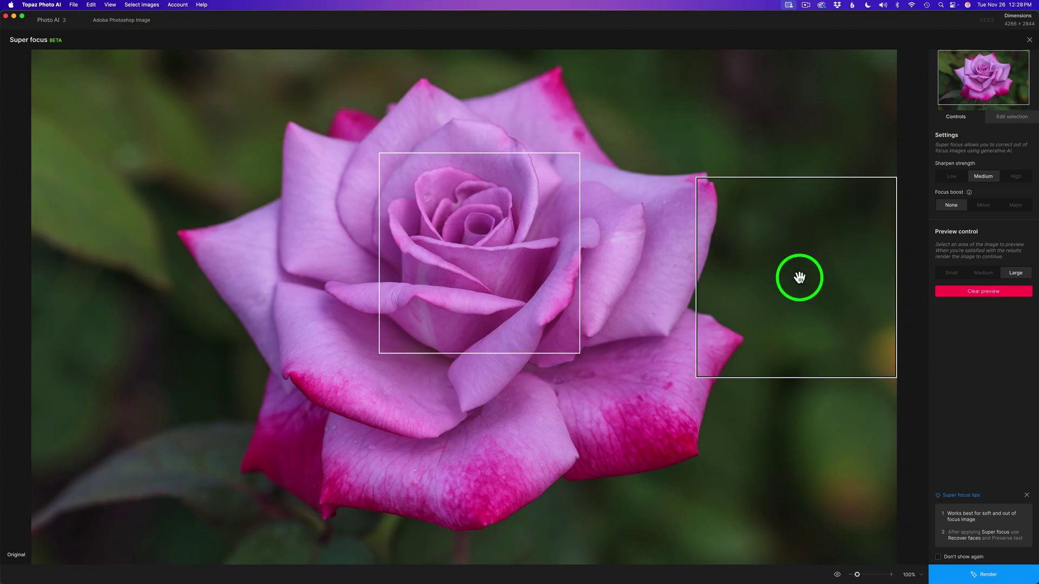
Switch to High sharpen strength and render previews of the right-side petals and image edge
click(1016, 176)
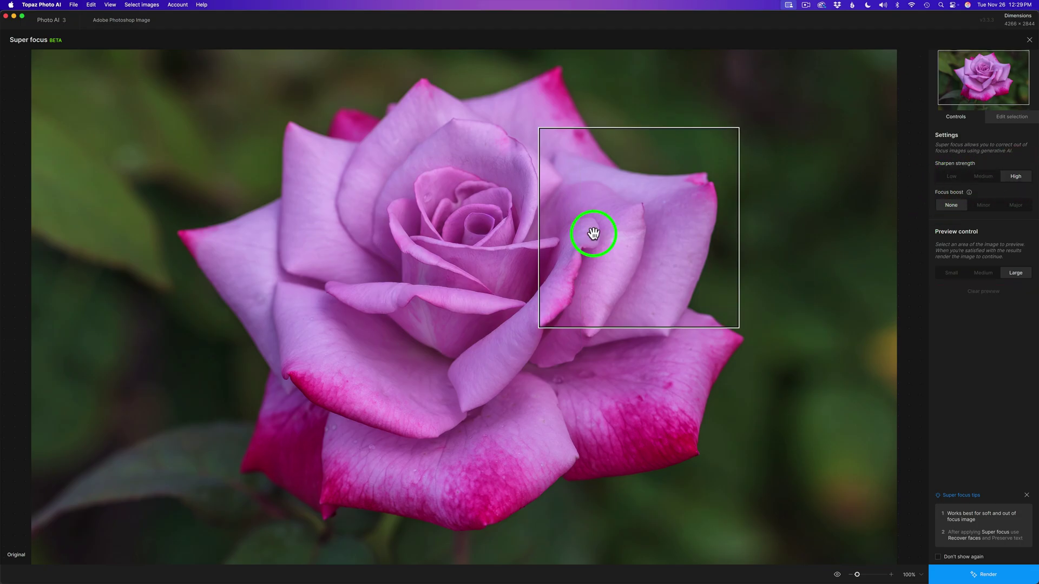
click(468, 246)
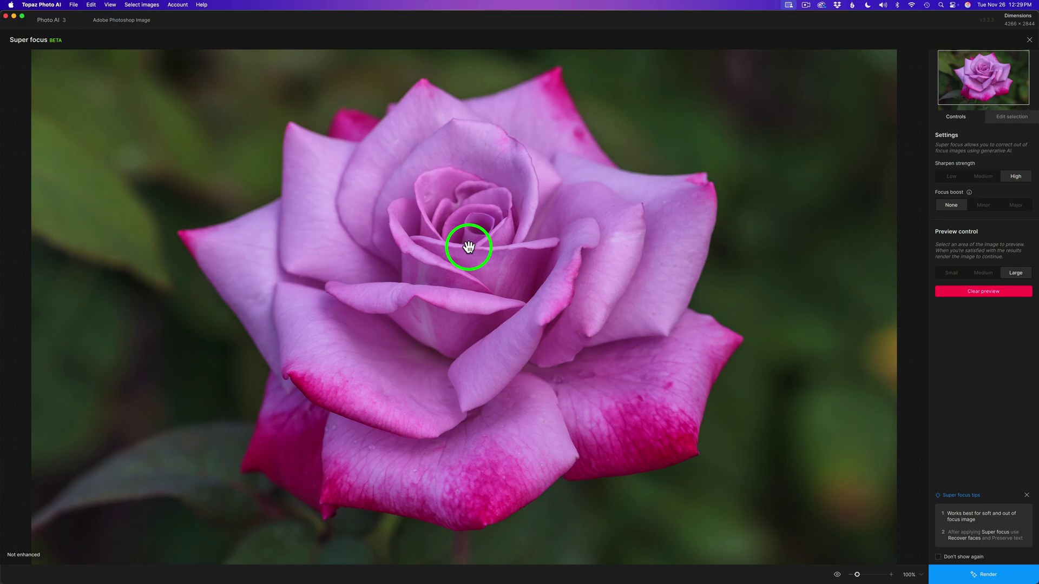
click(817, 291)
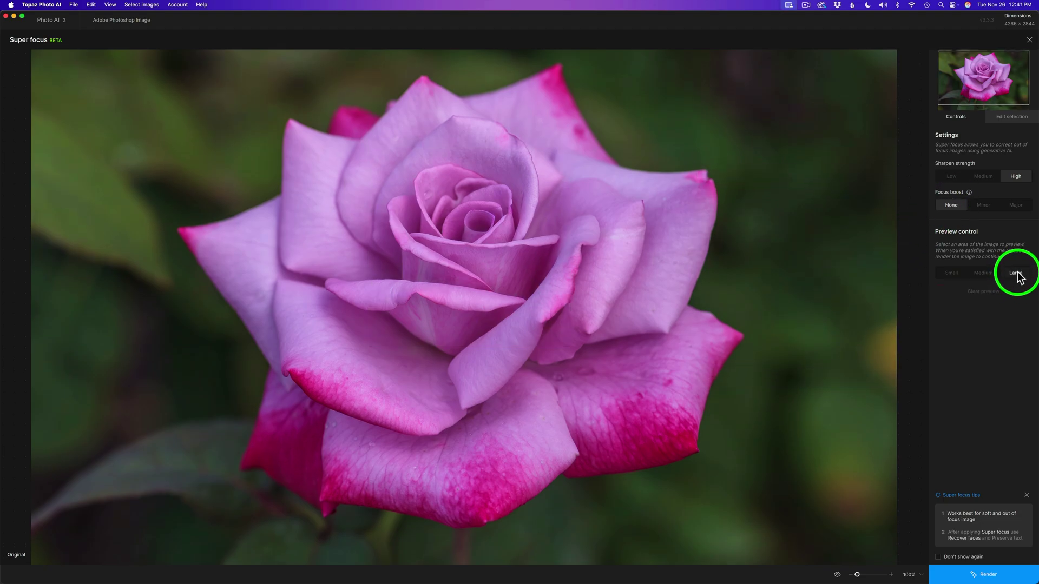
Render a Large preview of the rose centre at Low strength with Minor focus boost
click(1017, 273)
click(952, 178)
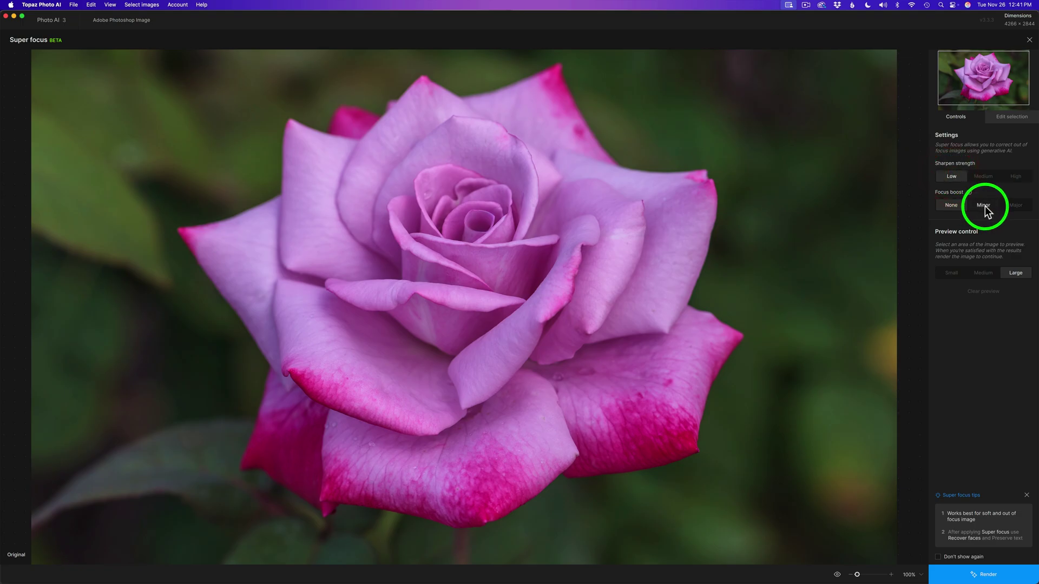
click(983, 206)
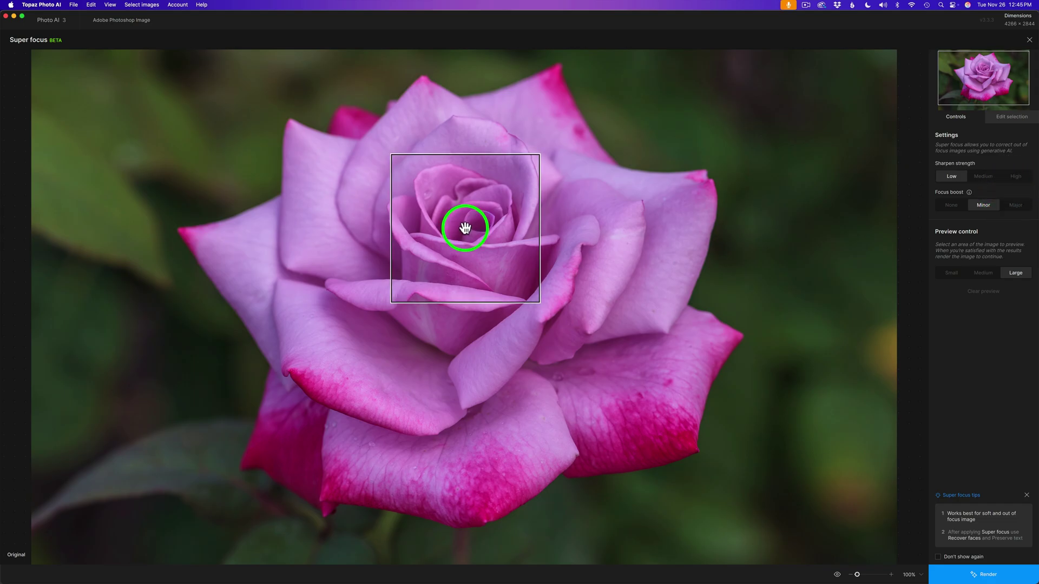
click(465, 228)
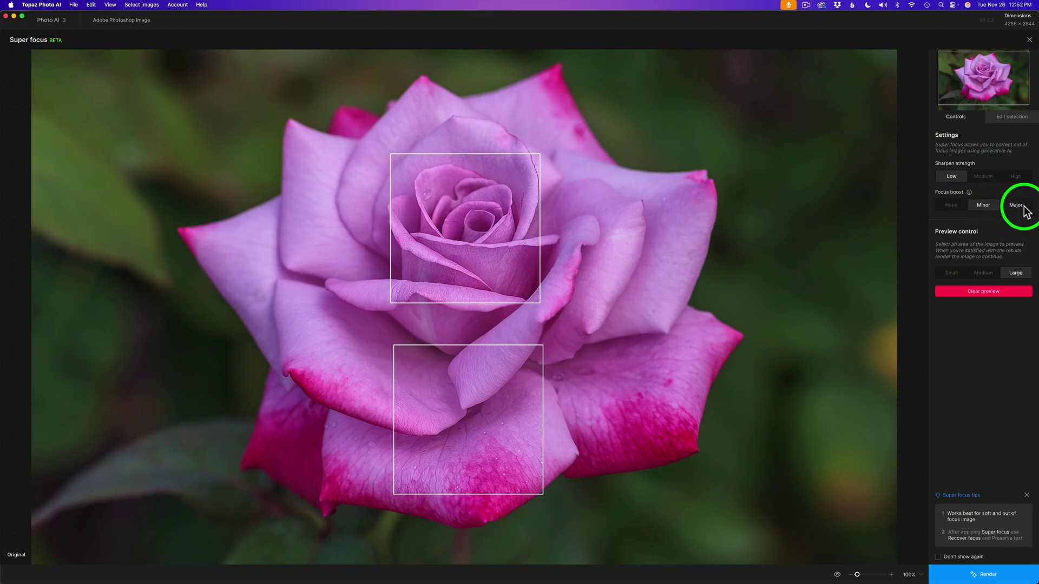
Preview the rose centre at Medium strength, compare with the original, and add a right-petal preview area
click(984, 174)
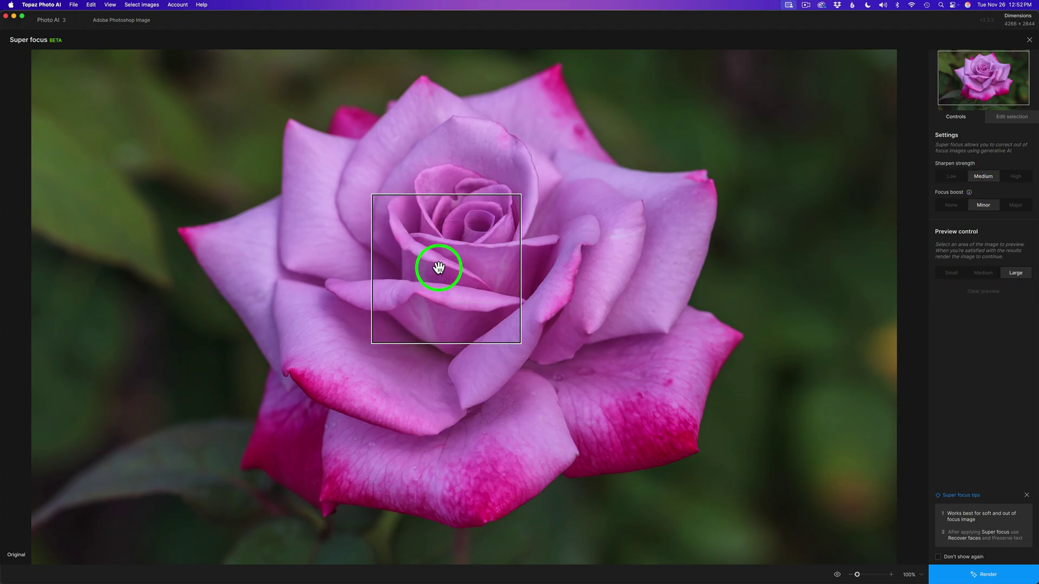
click(471, 229)
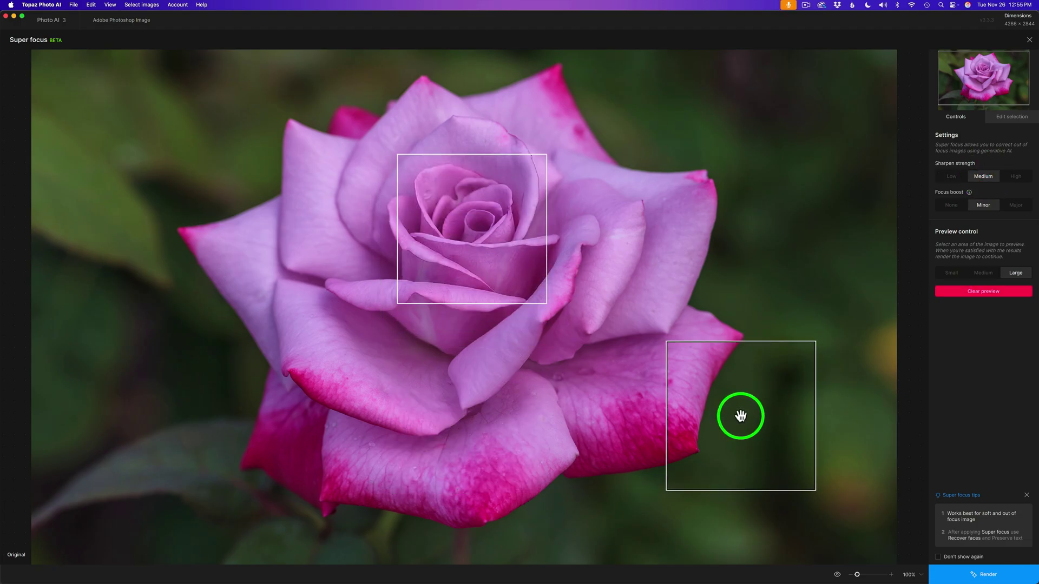
click(837, 576)
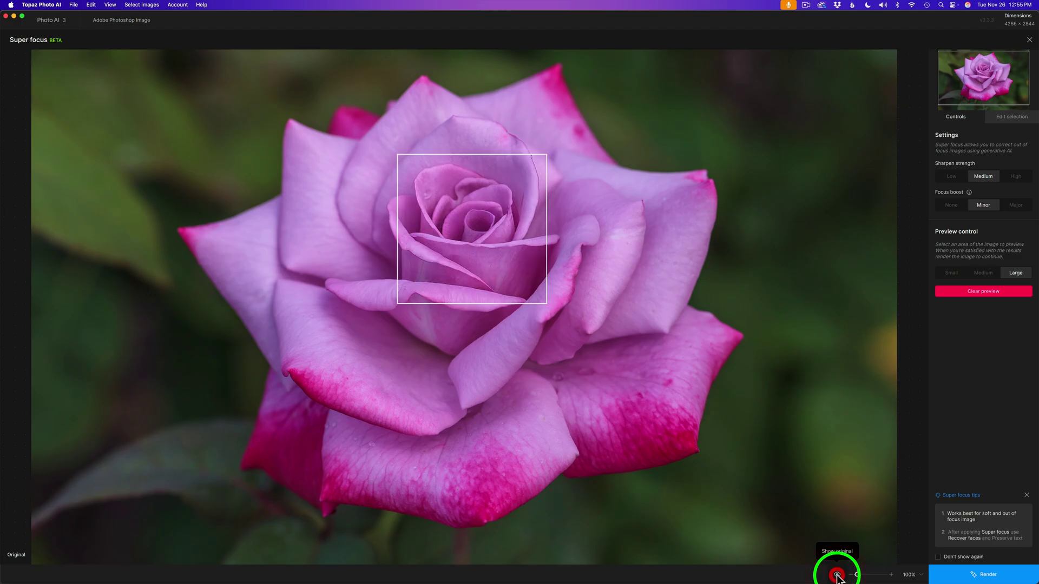
drag(698, 373, 955, 174)
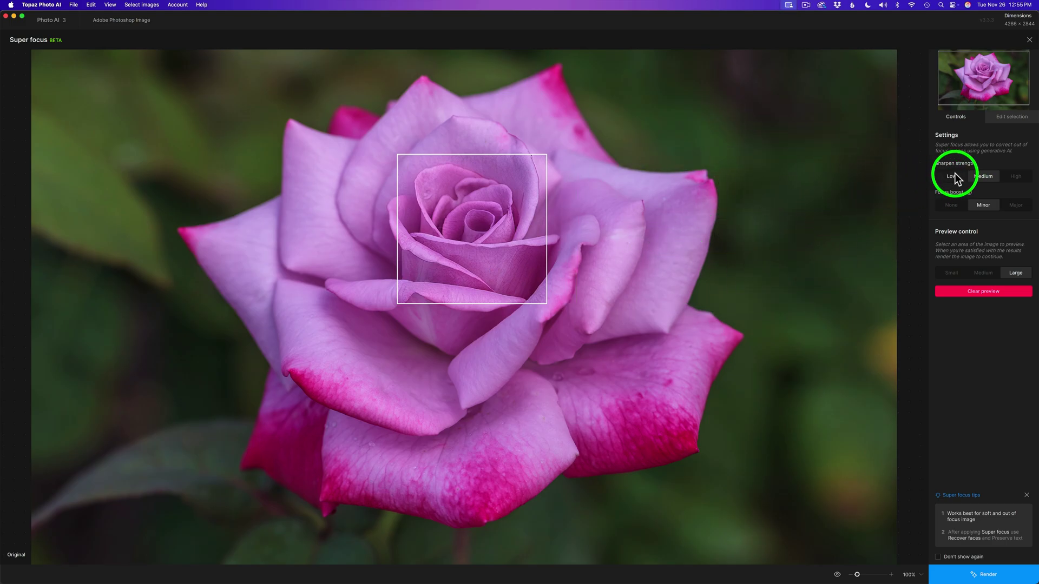
Render High-strength previews over the rose centre and the lower petal
click(1015, 177)
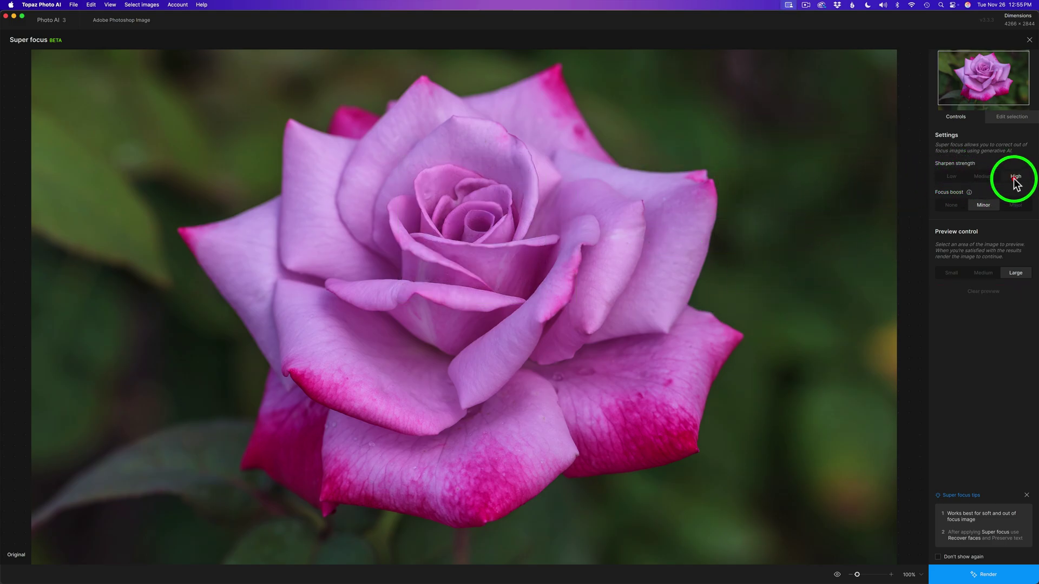
click(467, 237)
drag(467, 237, 463, 237)
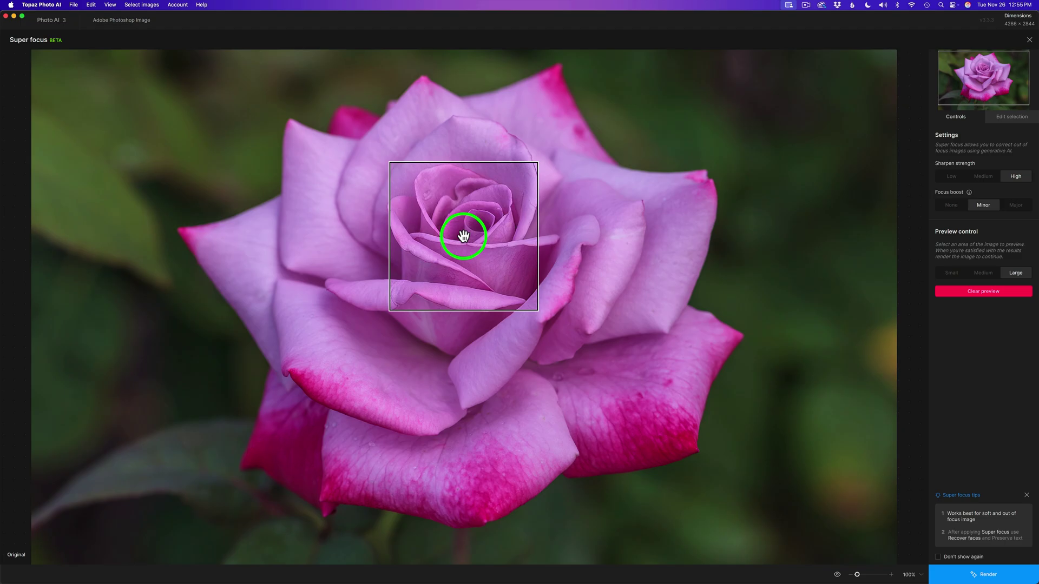
click(506, 429)
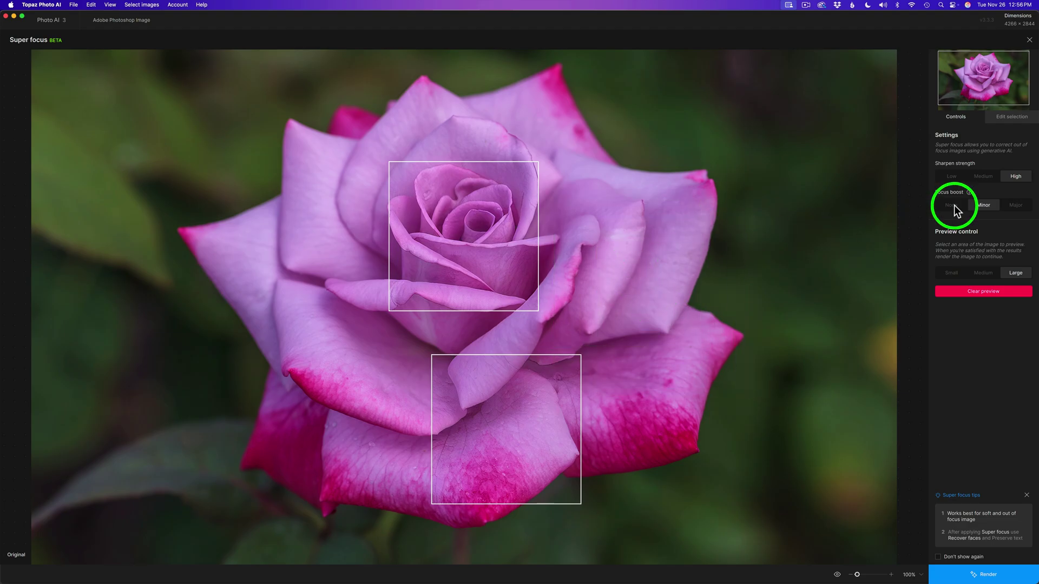
Switch focus boost to Major and render a Low-strength preview of the rose centre
click(1016, 207)
click(951, 176)
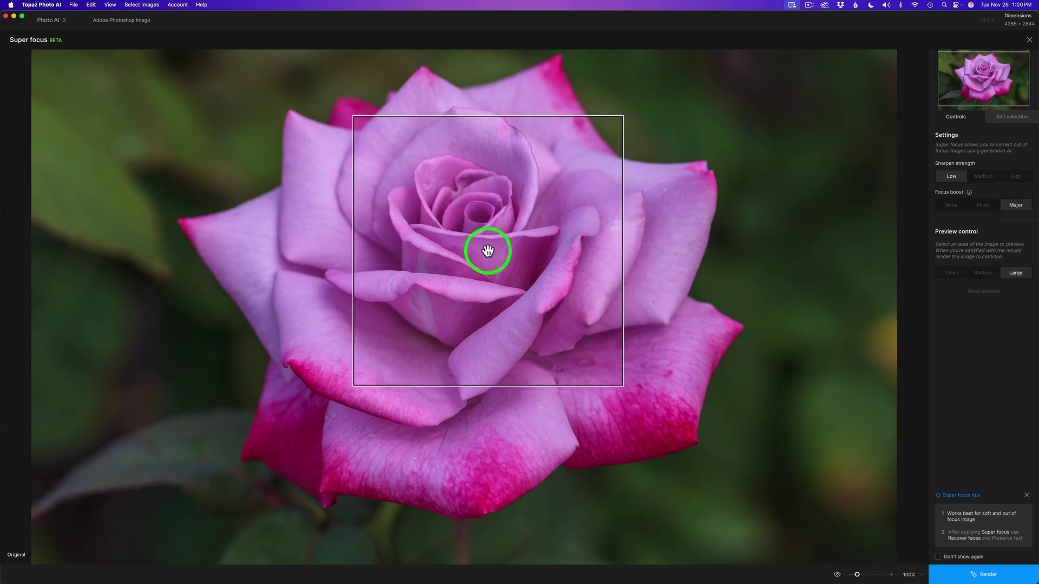
click(473, 235)
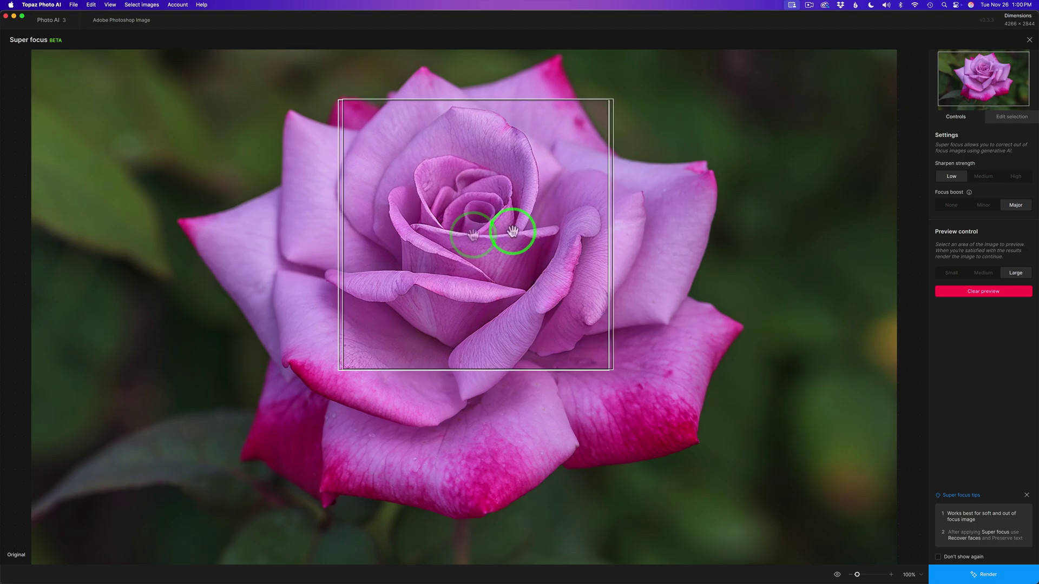
Render Medium and High strength previews of the rose centre and shift the second preview onto the right petals
click(991, 178)
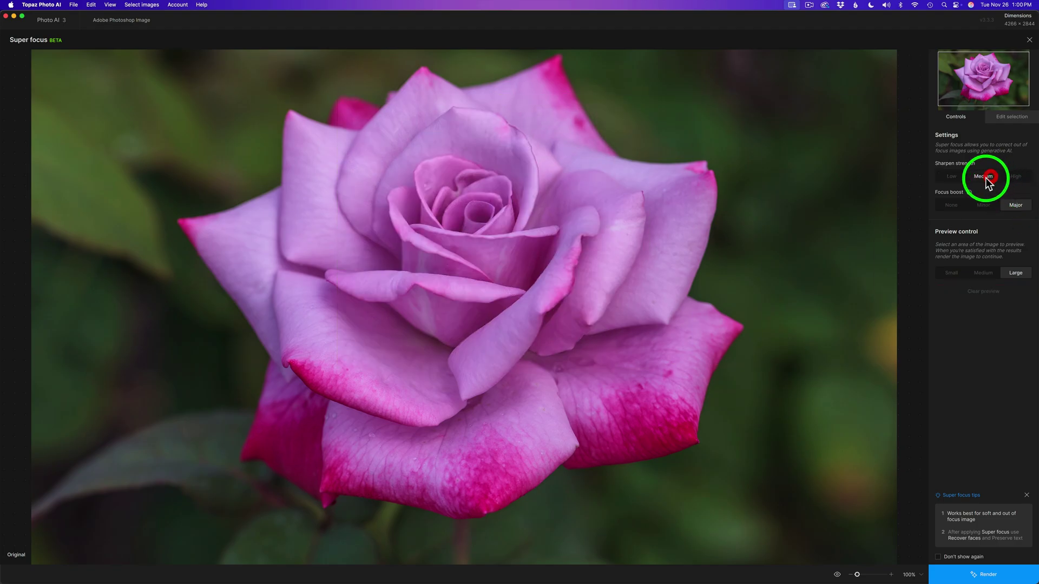
click(478, 250)
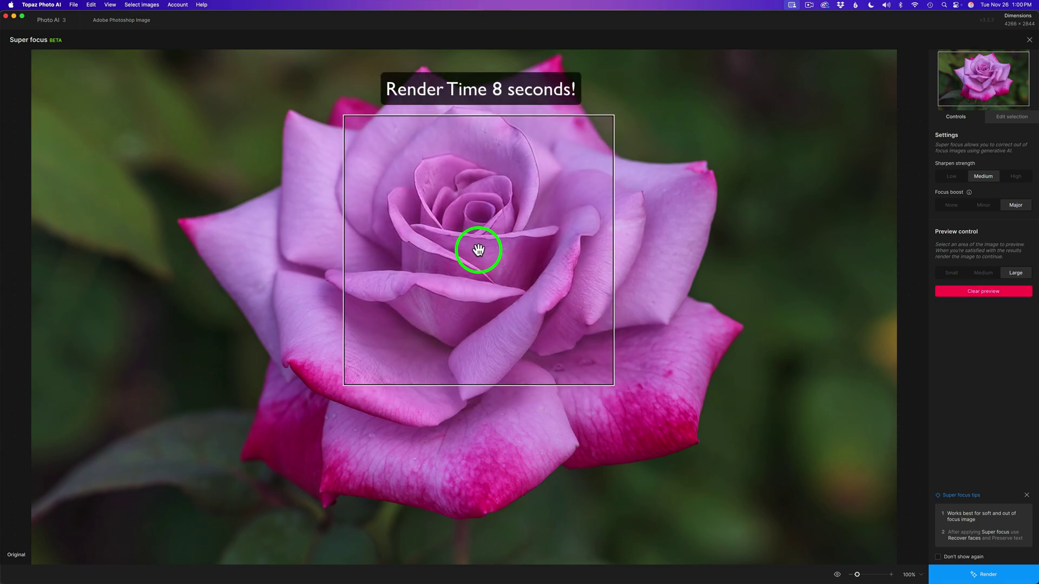
click(1015, 176)
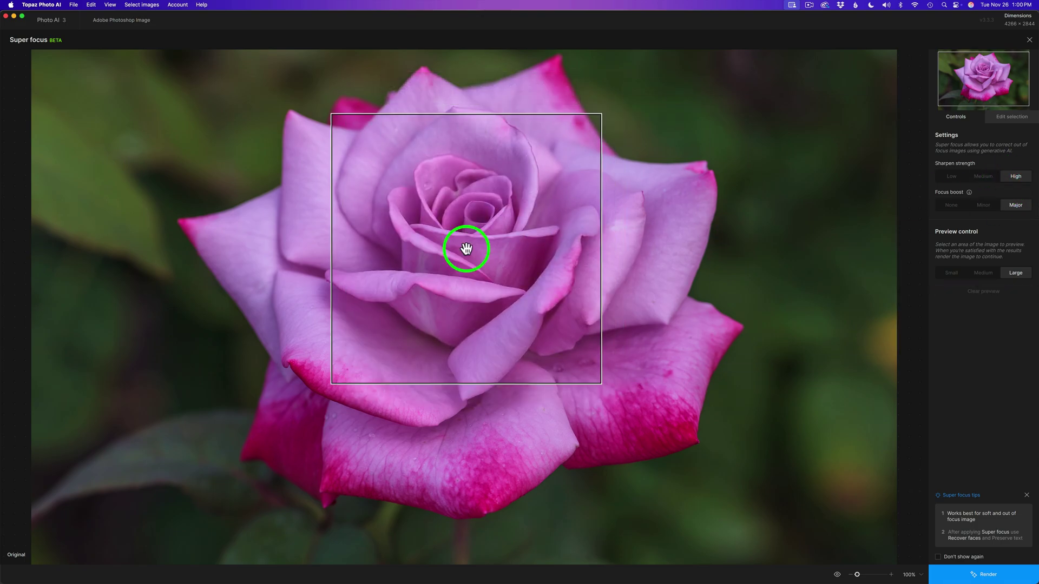
click(466, 249)
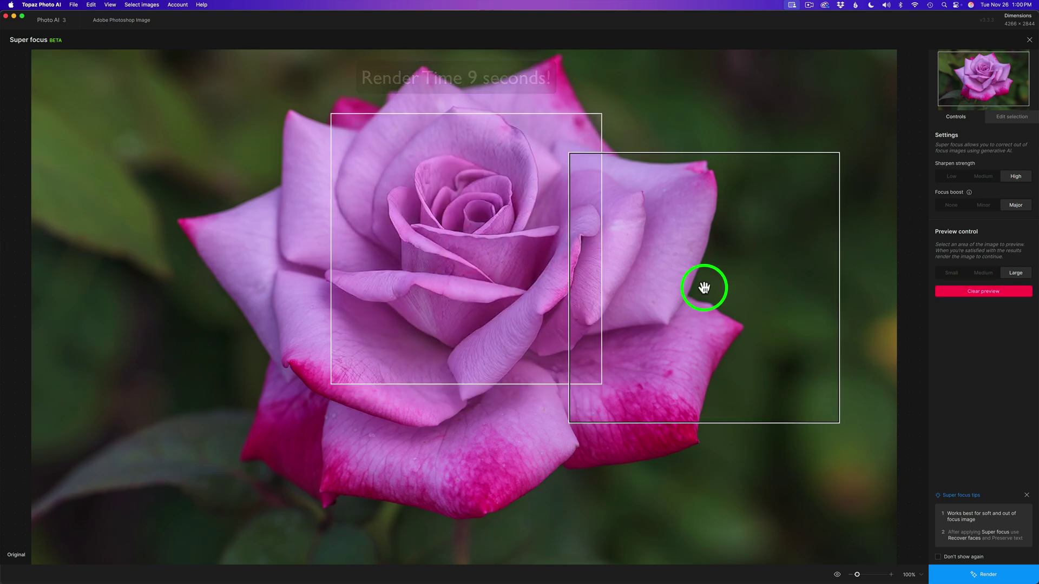
drag(704, 287, 726, 287)
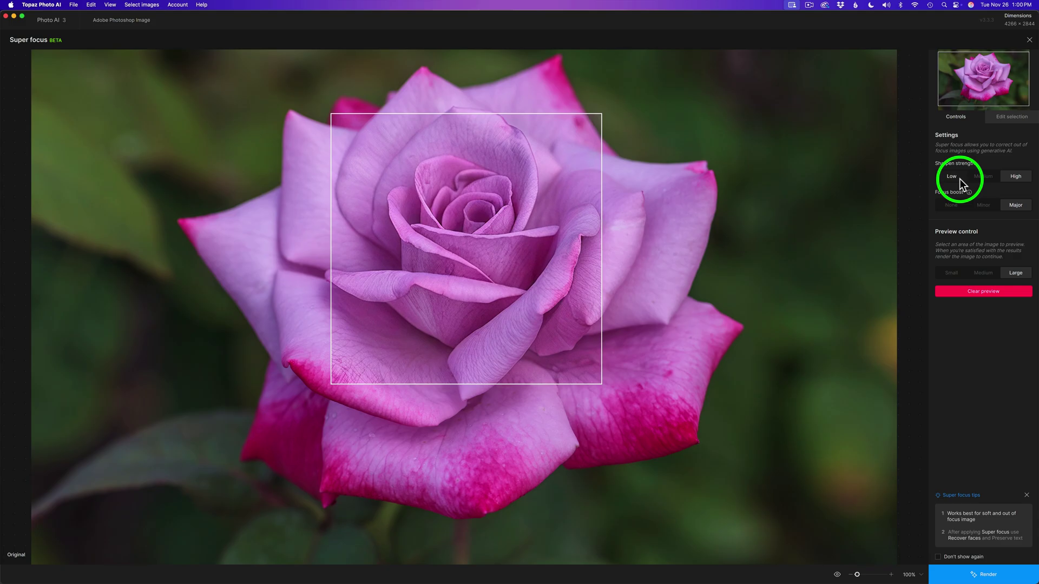
Render Super focus across the full rose image at Low strength with Minor focus boost
click(984, 206)
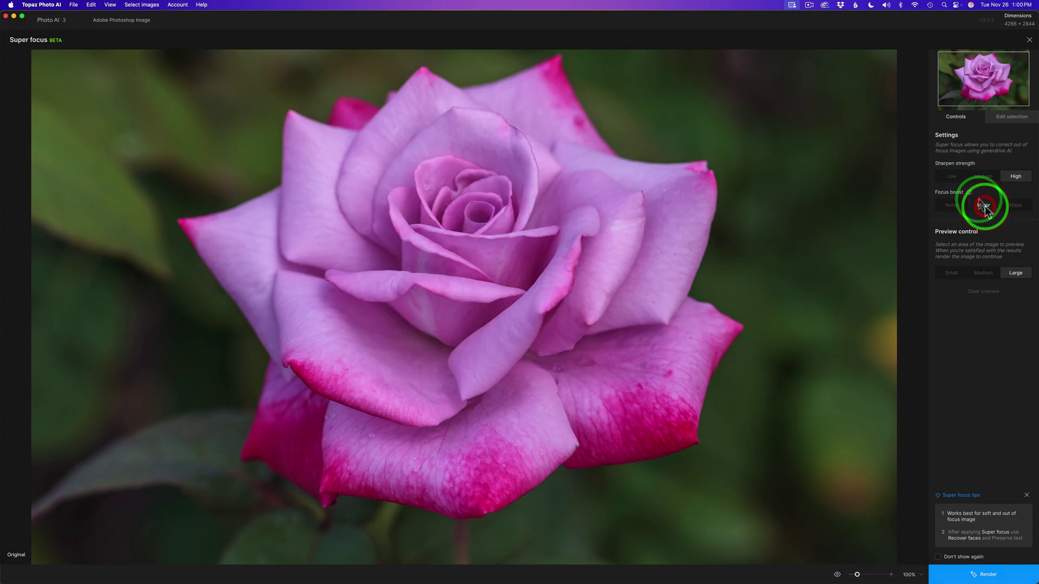
click(952, 176)
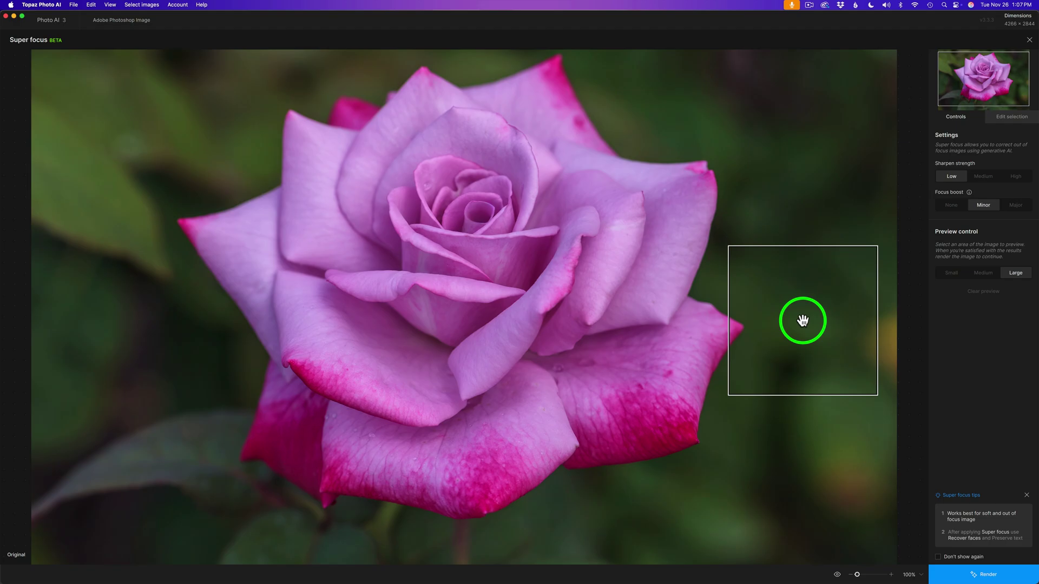
click(993, 573)
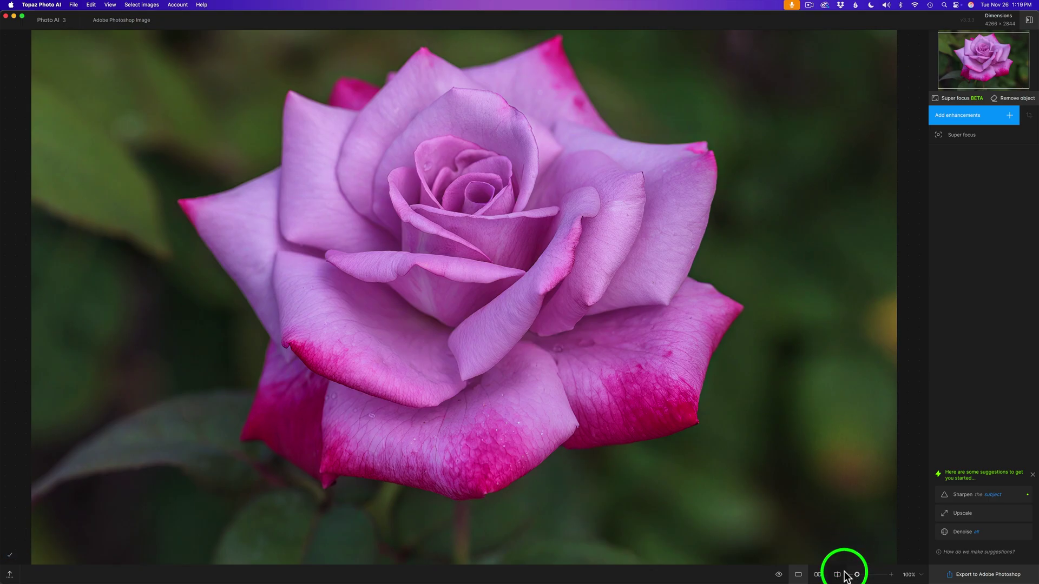
Compare the sharpened rose against the original with the before/after divider at 200% zoom
click(838, 576)
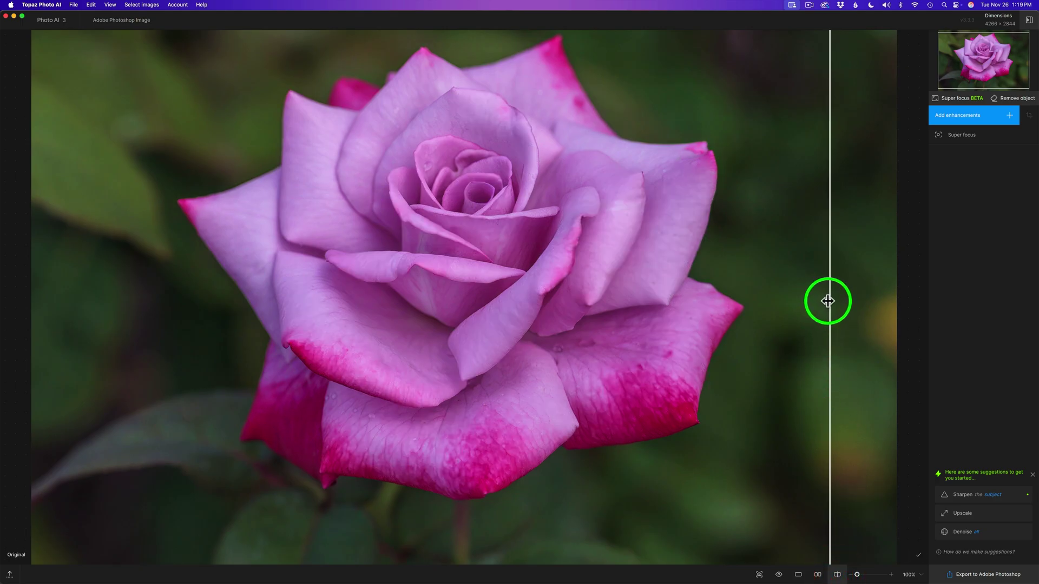
drag(828, 301, 86, 196)
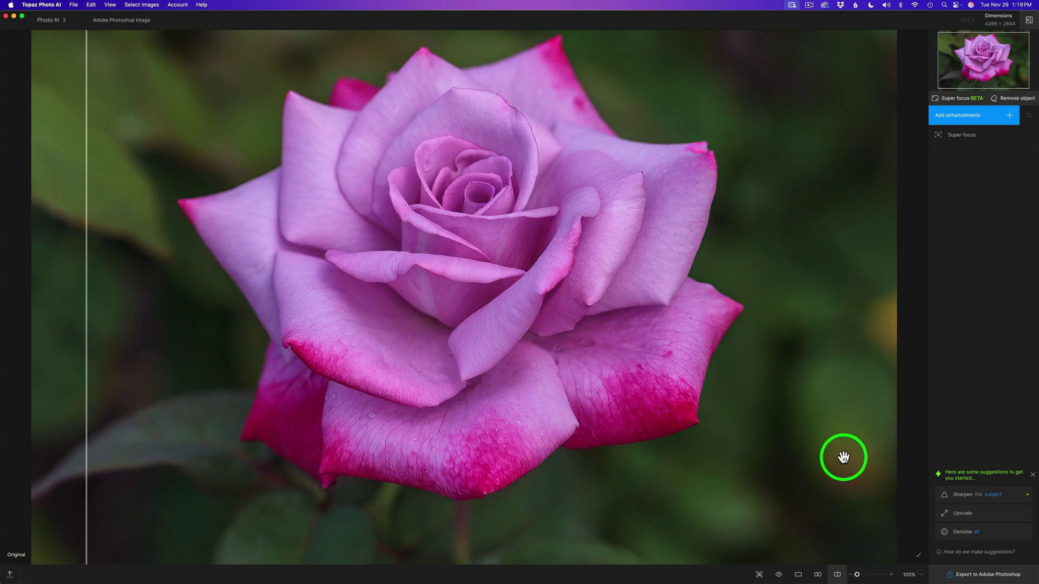
click(913, 575)
click(911, 516)
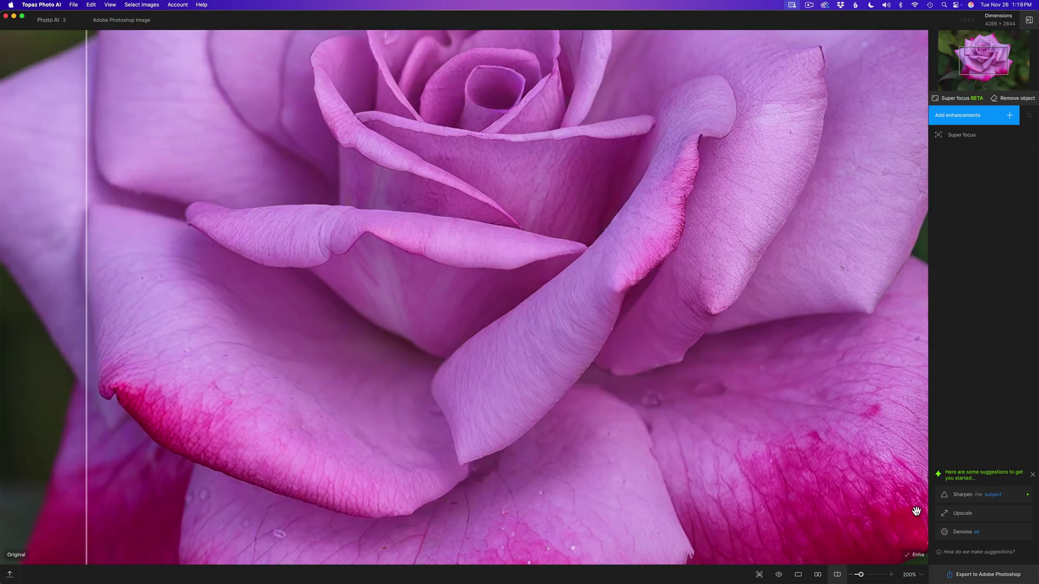
drag(83, 289, 31, 292)
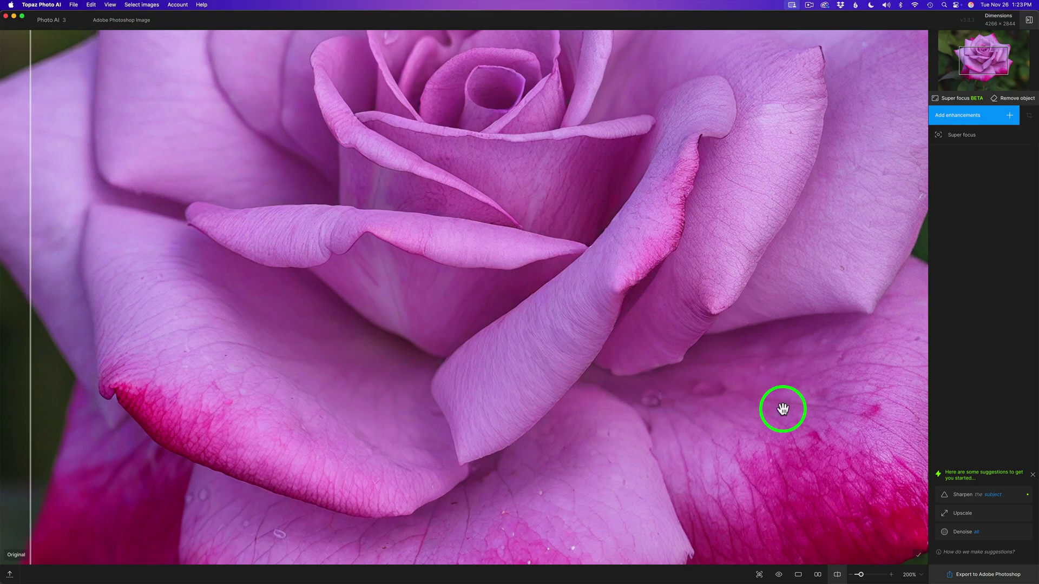
Export the sharpened rose to Photoshop and toggle the new TPAI layer to compare
click(978, 578)
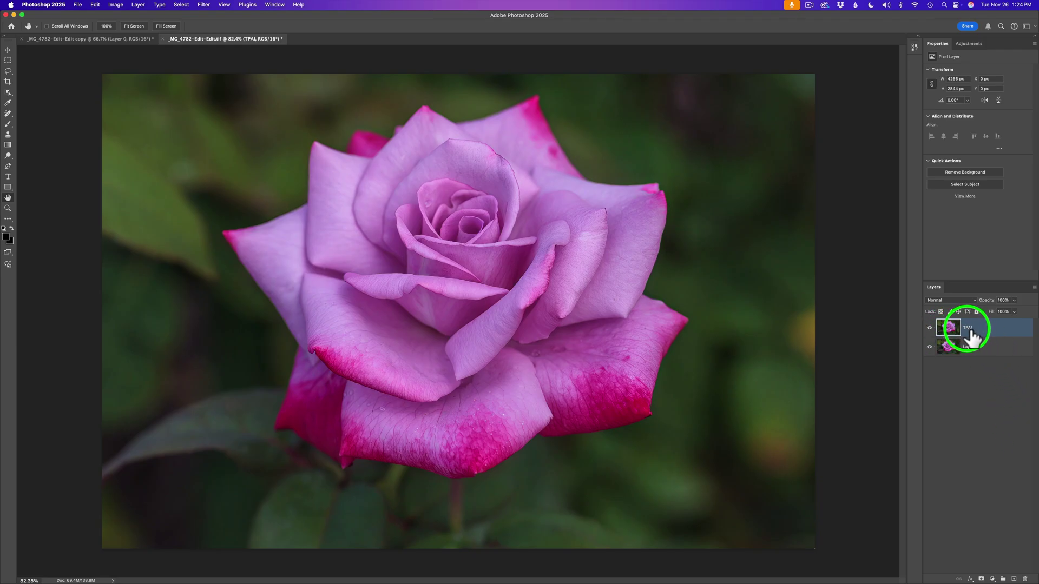
click(930, 328)
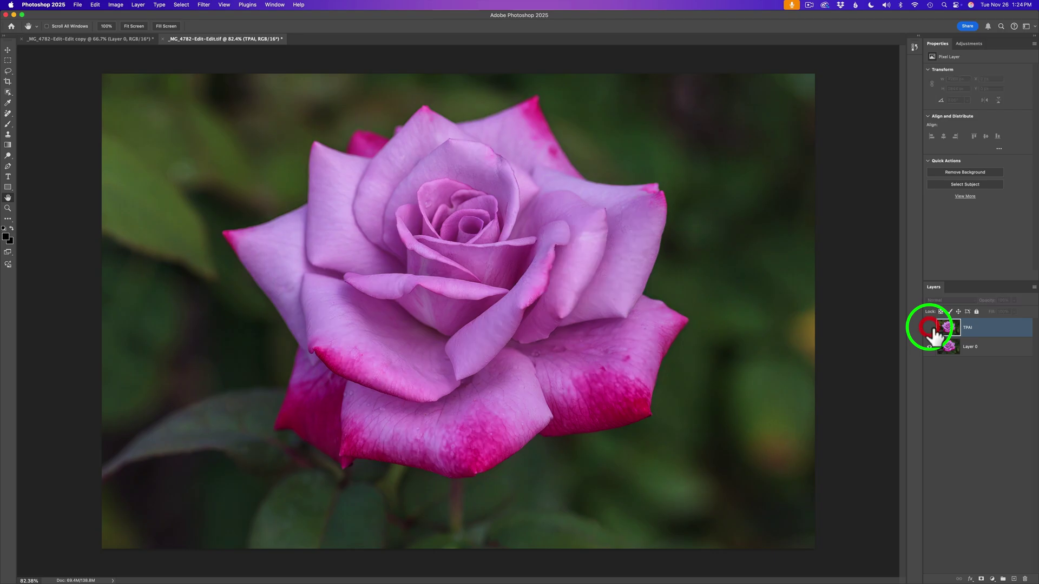
click(930, 328)
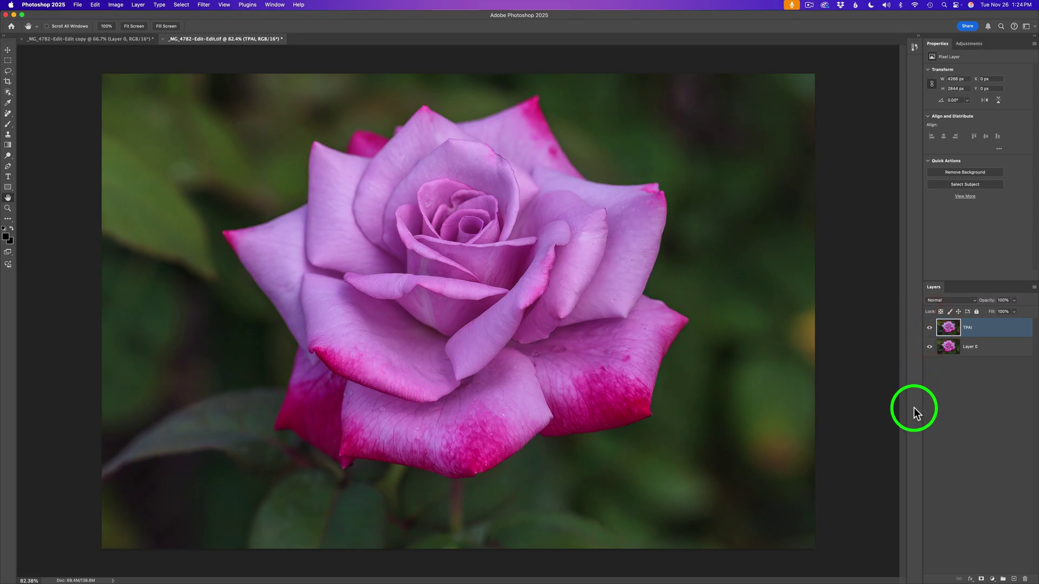
Zoom in on the rose centre and hide the TPAI layer to show only Layer 0
key(super+equal)
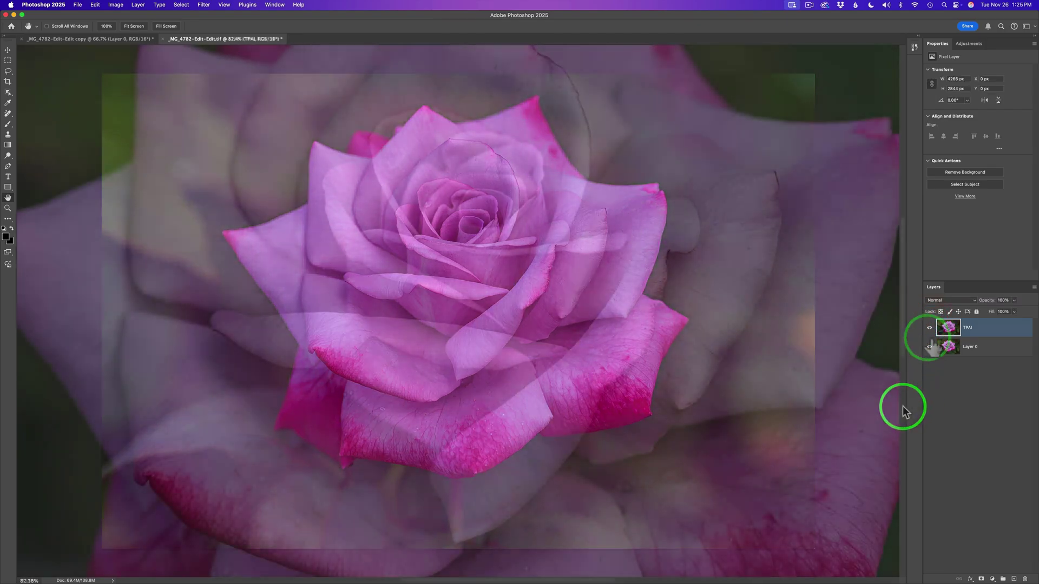
click(930, 327)
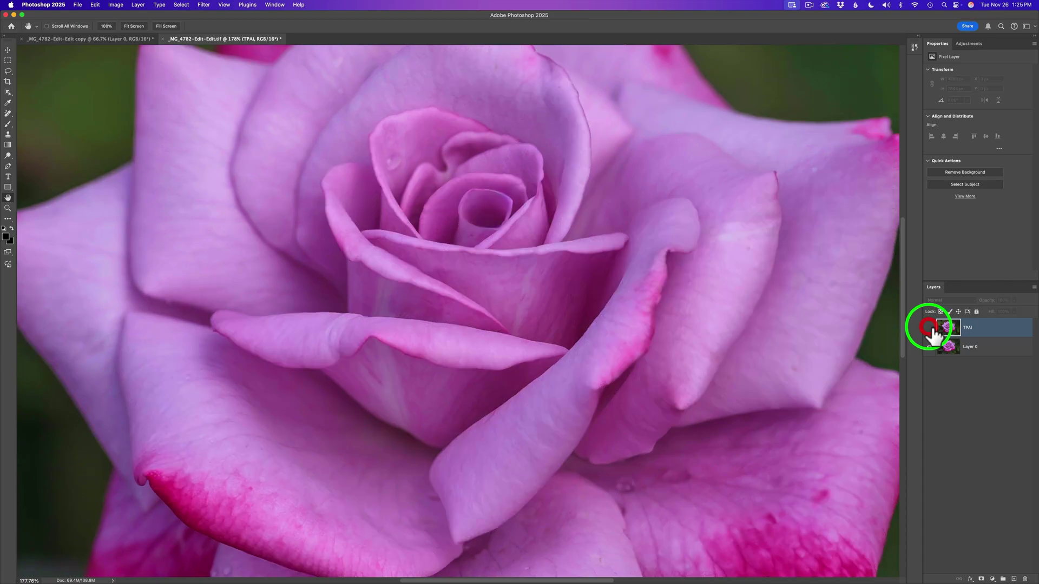
click(973, 440)
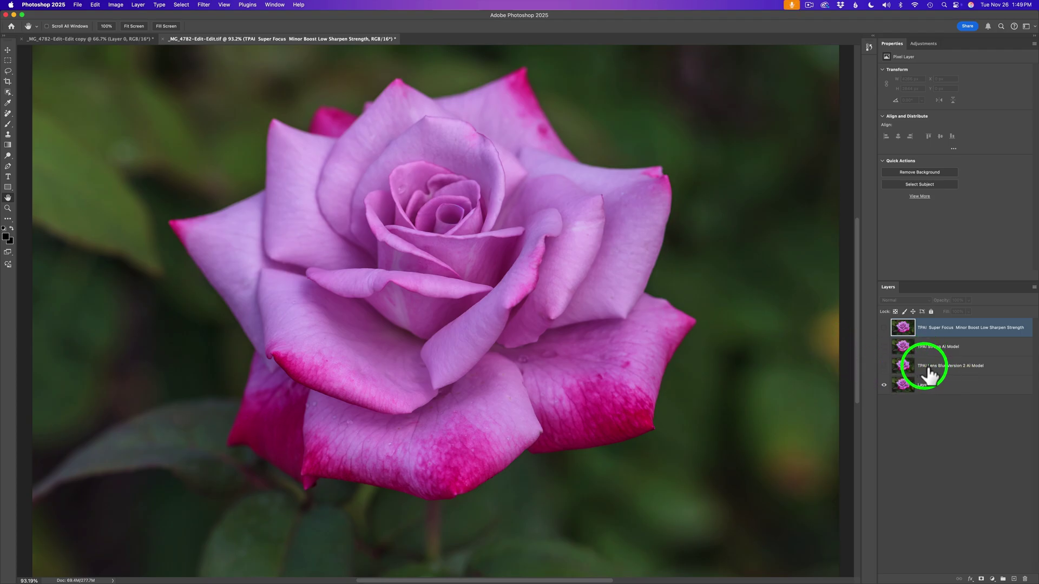
Toggle the TPAI Lens Blur Version 2 layer on and off twice to compare against Layer 0
click(884, 366)
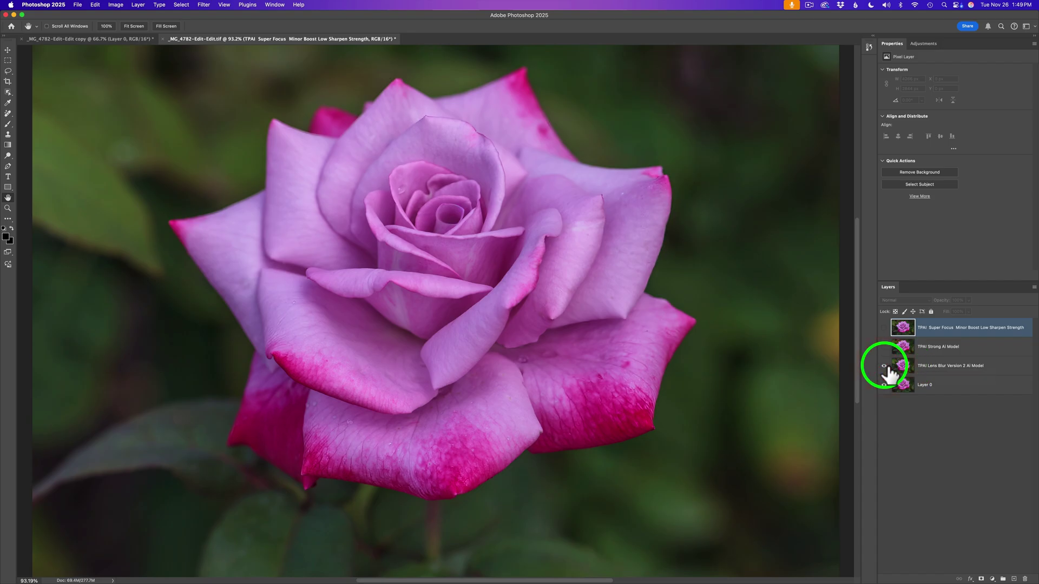
click(886, 367)
click(888, 367)
click(885, 366)
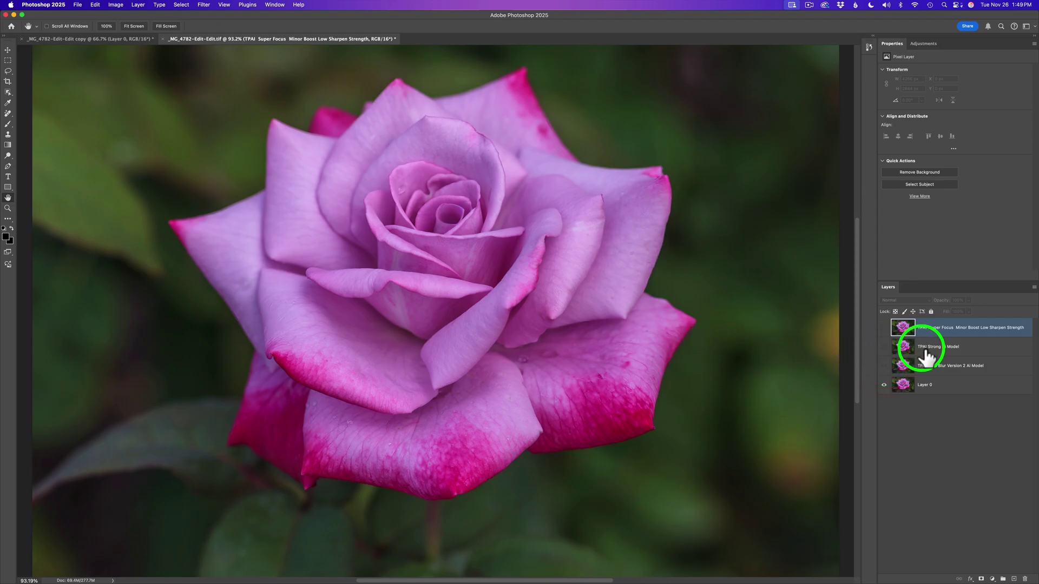
Preview the TPAI Strong AI Model layer, then leave the TPAI Super Focus layer showing
click(885, 347)
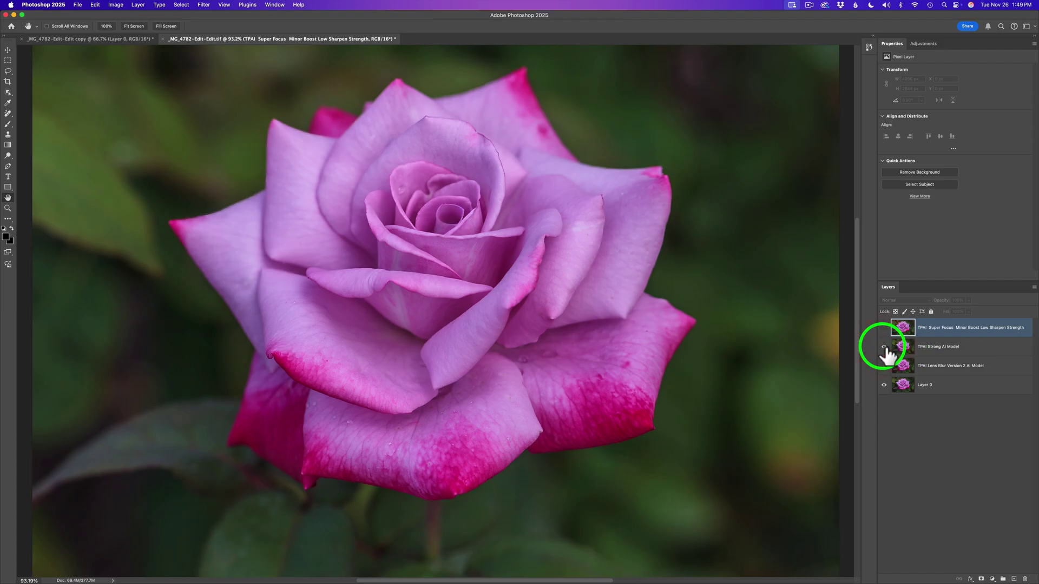
click(885, 348)
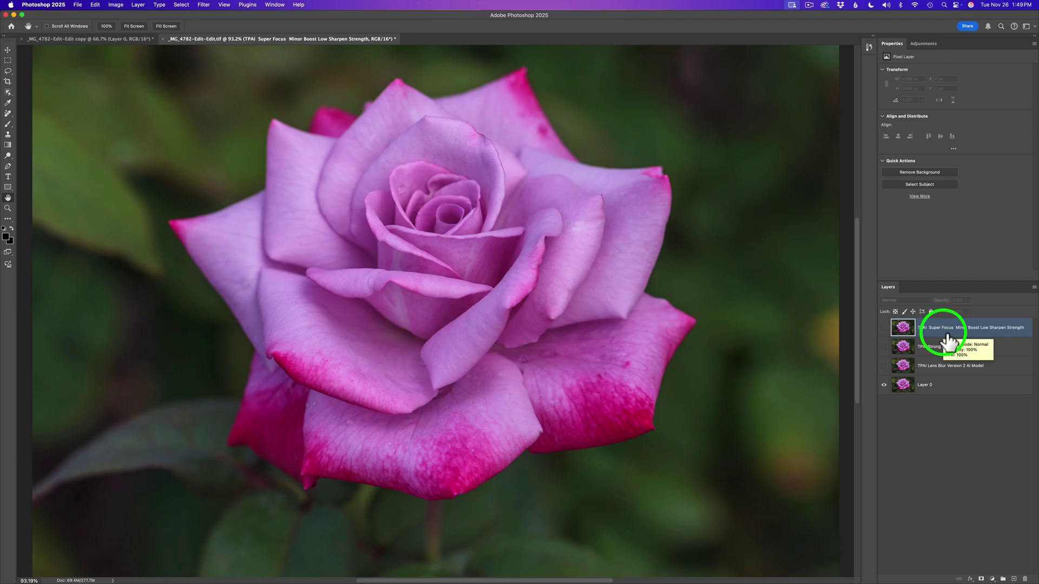
click(884, 328)
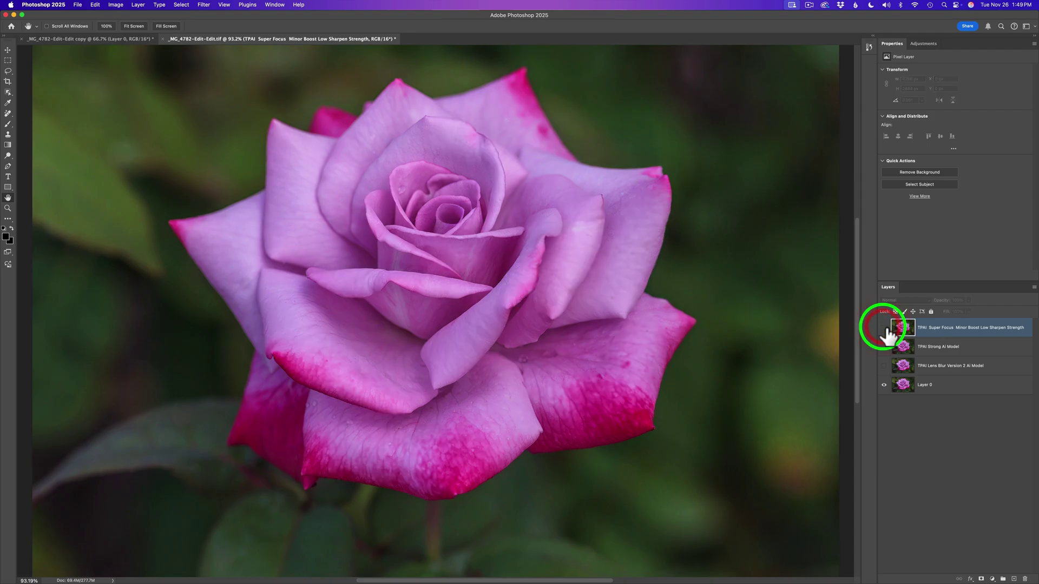
click(884, 328)
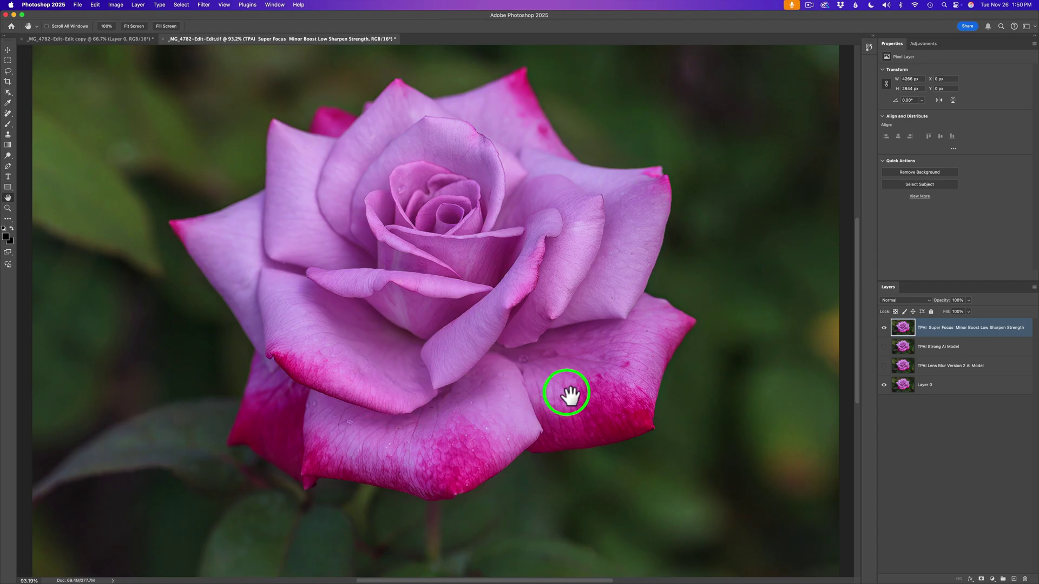
Add a new Layer 1 and erase two small blemishes on the lower-left petal with the Remove tool
click(1015, 579)
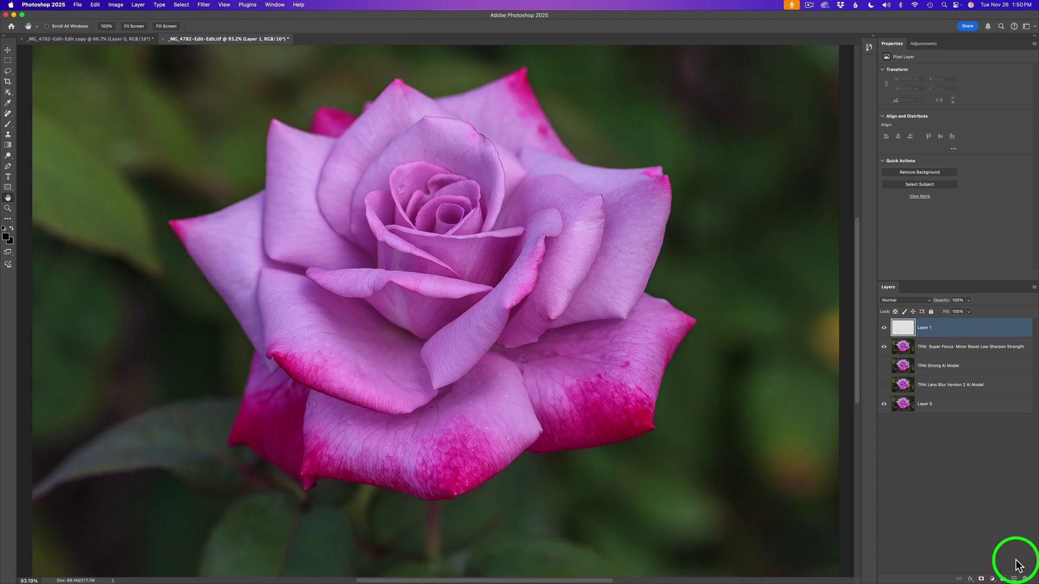
key(j)
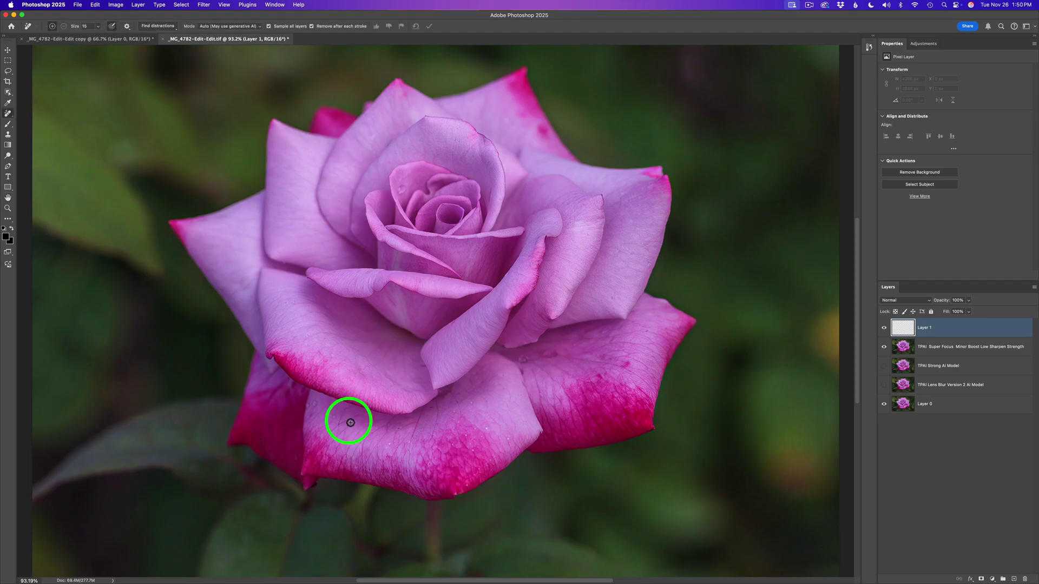
click(352, 427)
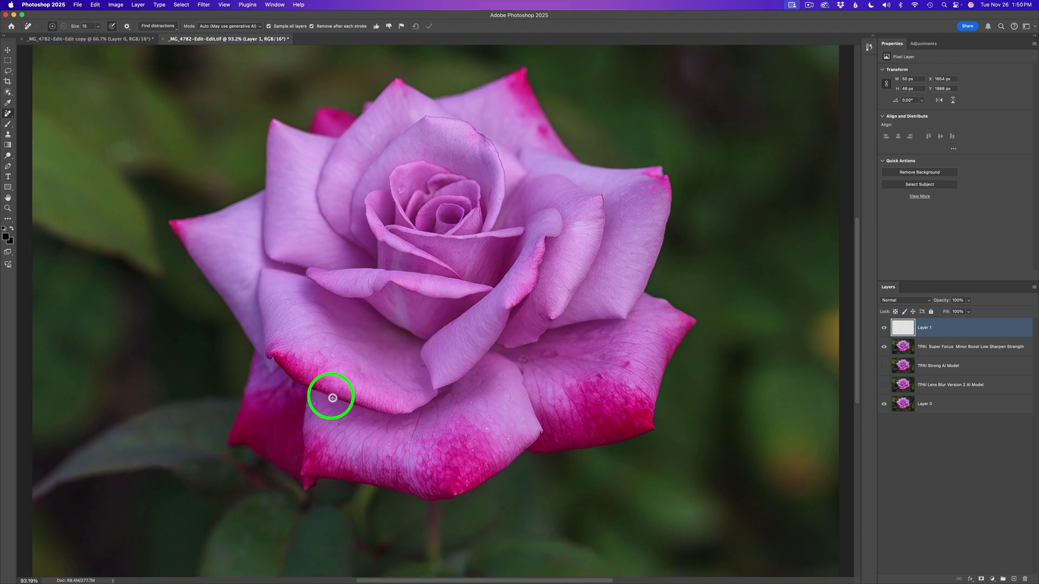
click(350, 405)
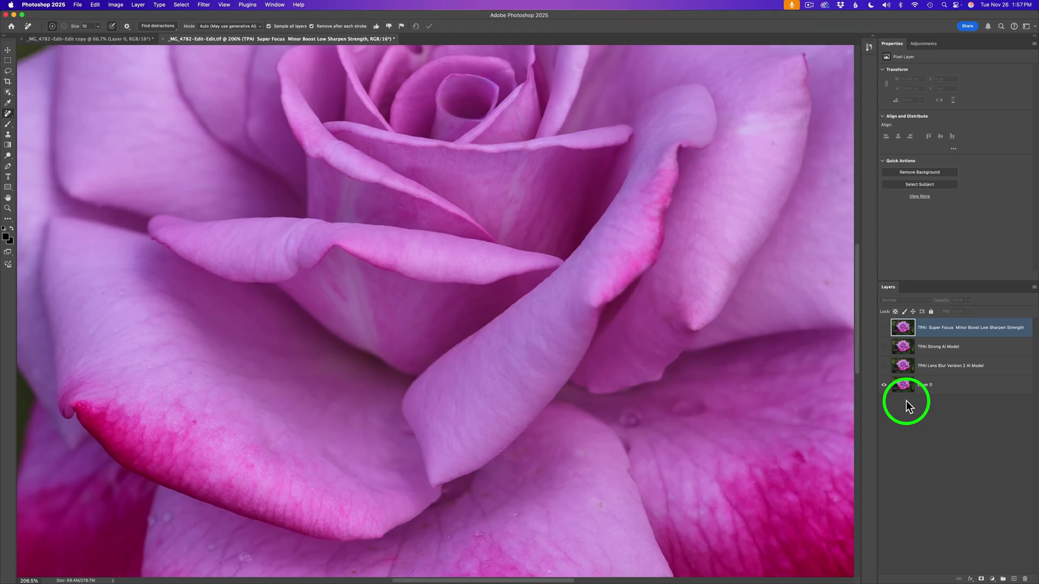
Show and hide the Lens Blur, Strong AI Model and Super Focus layers in turn against Layer 0
click(885, 366)
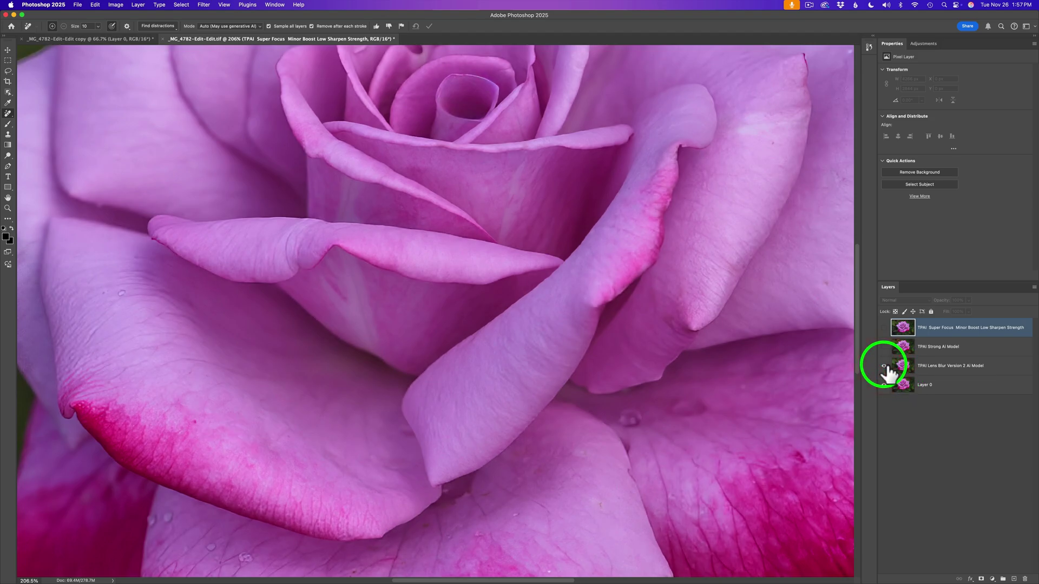
click(884, 366)
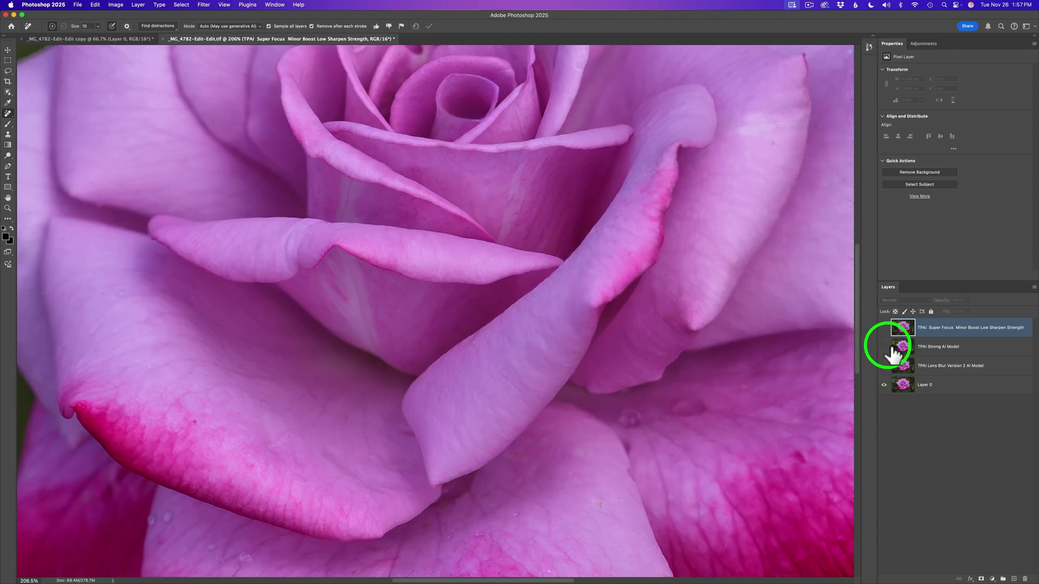
click(885, 348)
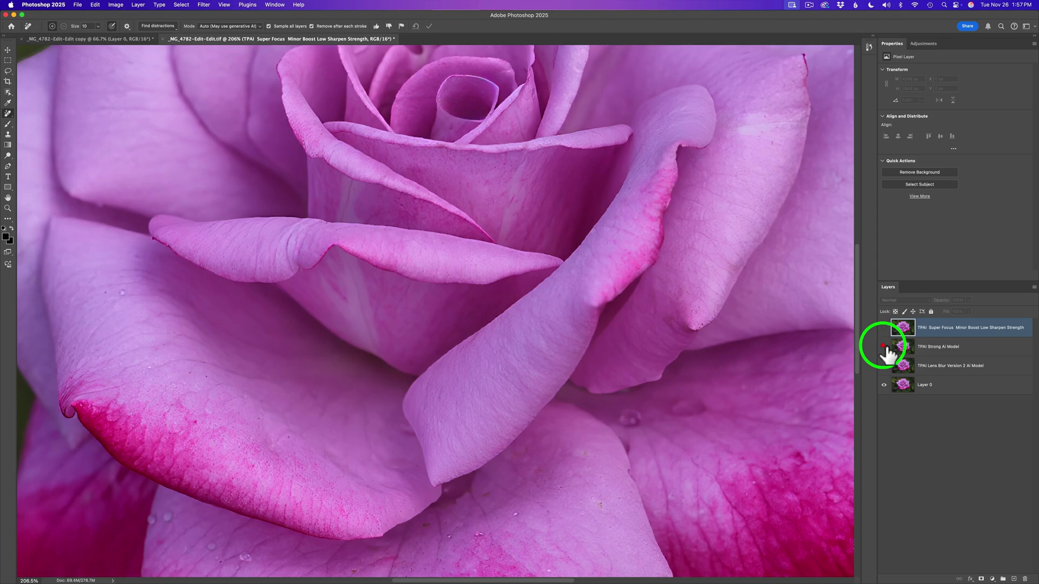
click(885, 346)
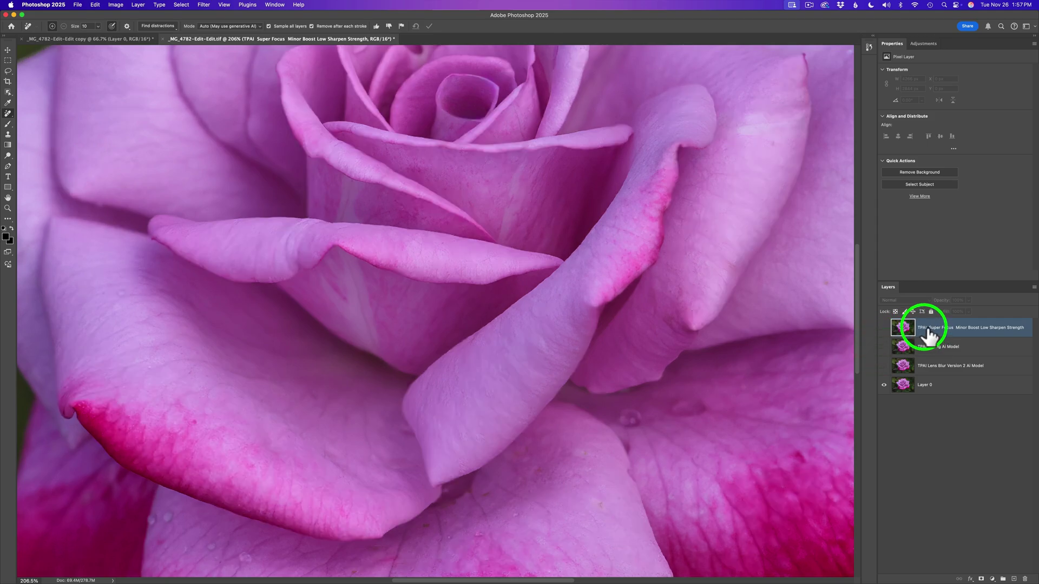
click(885, 329)
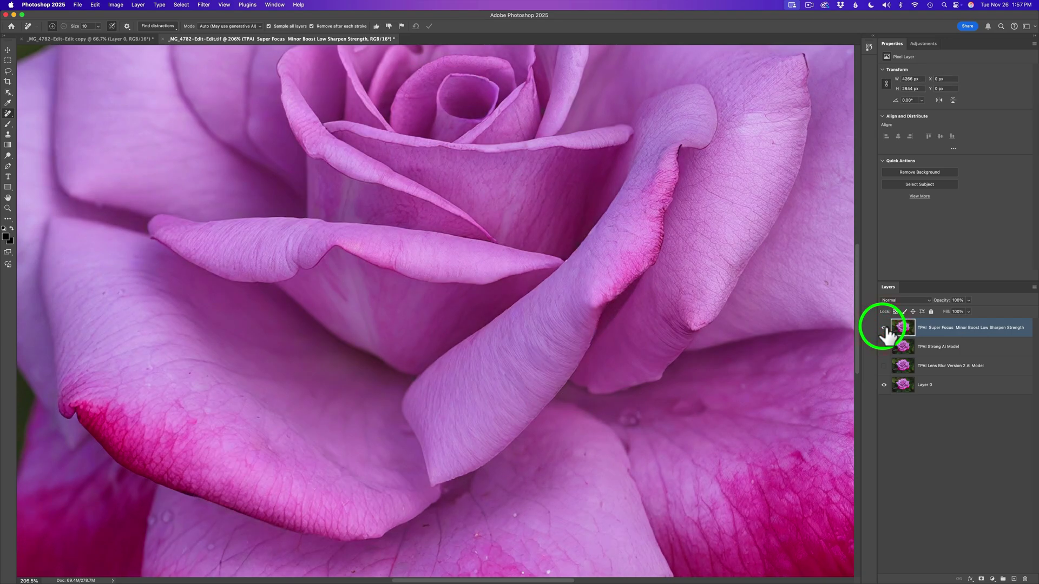
click(884, 328)
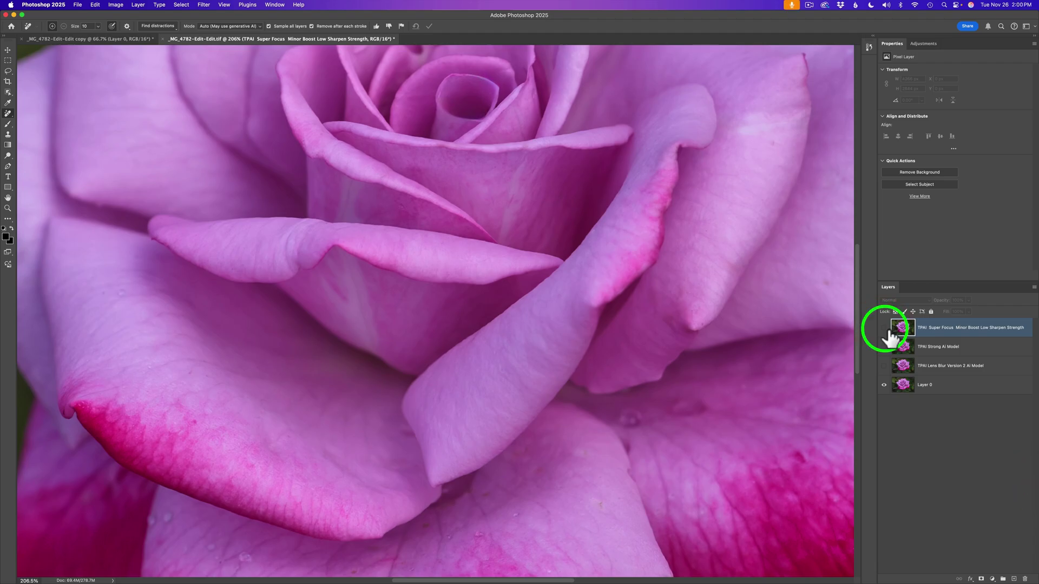